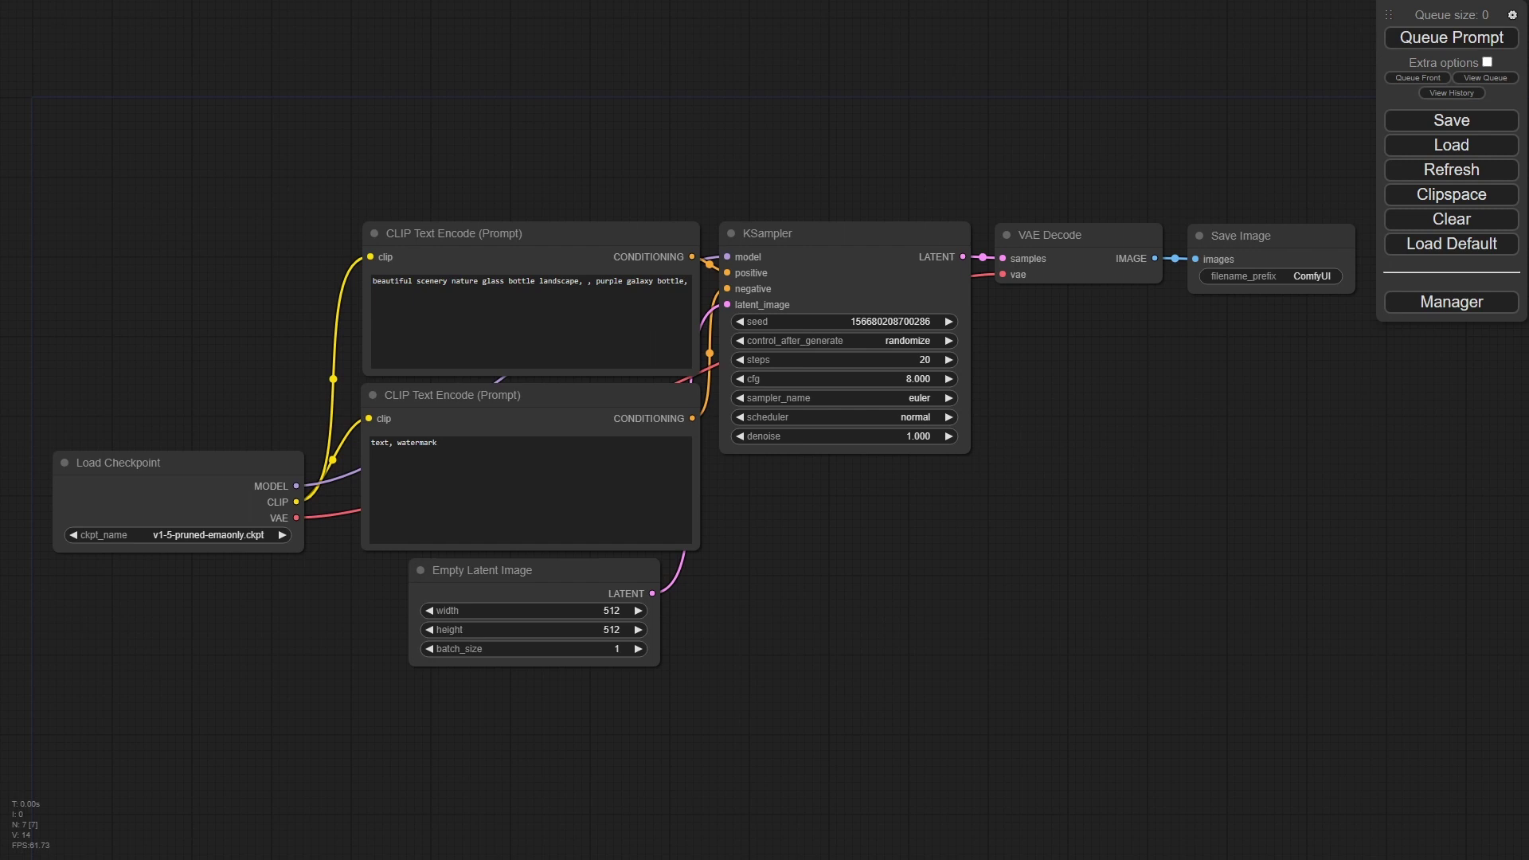
# - In the ComfyUI folder, view extra_model_paths.yaml, then select the custom_nodes folder
pyautogui.hotkey('alt', 'Tab')
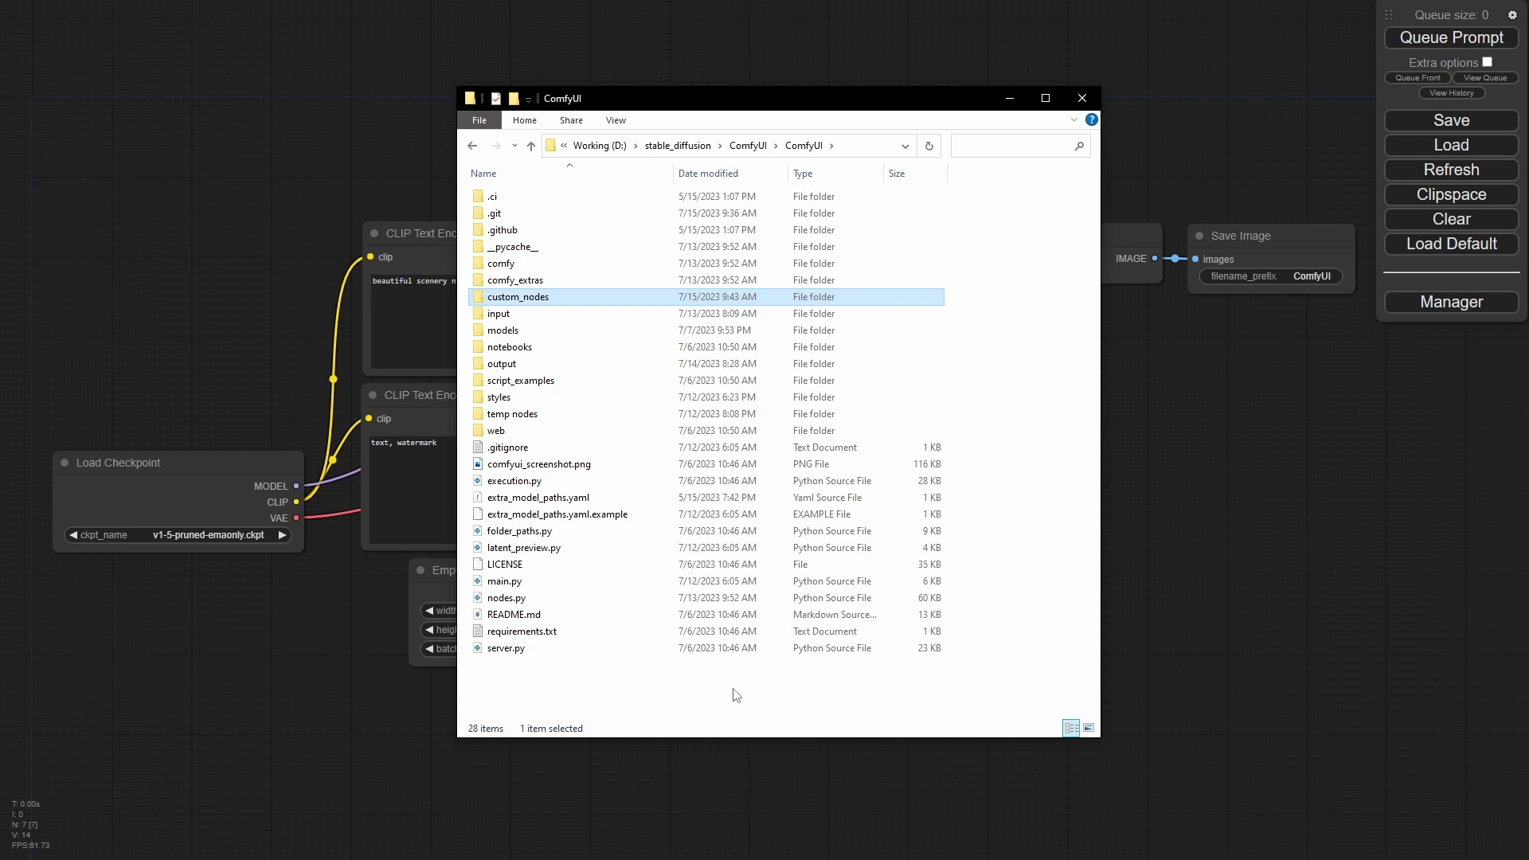
pyautogui.doubleClick(559, 498)
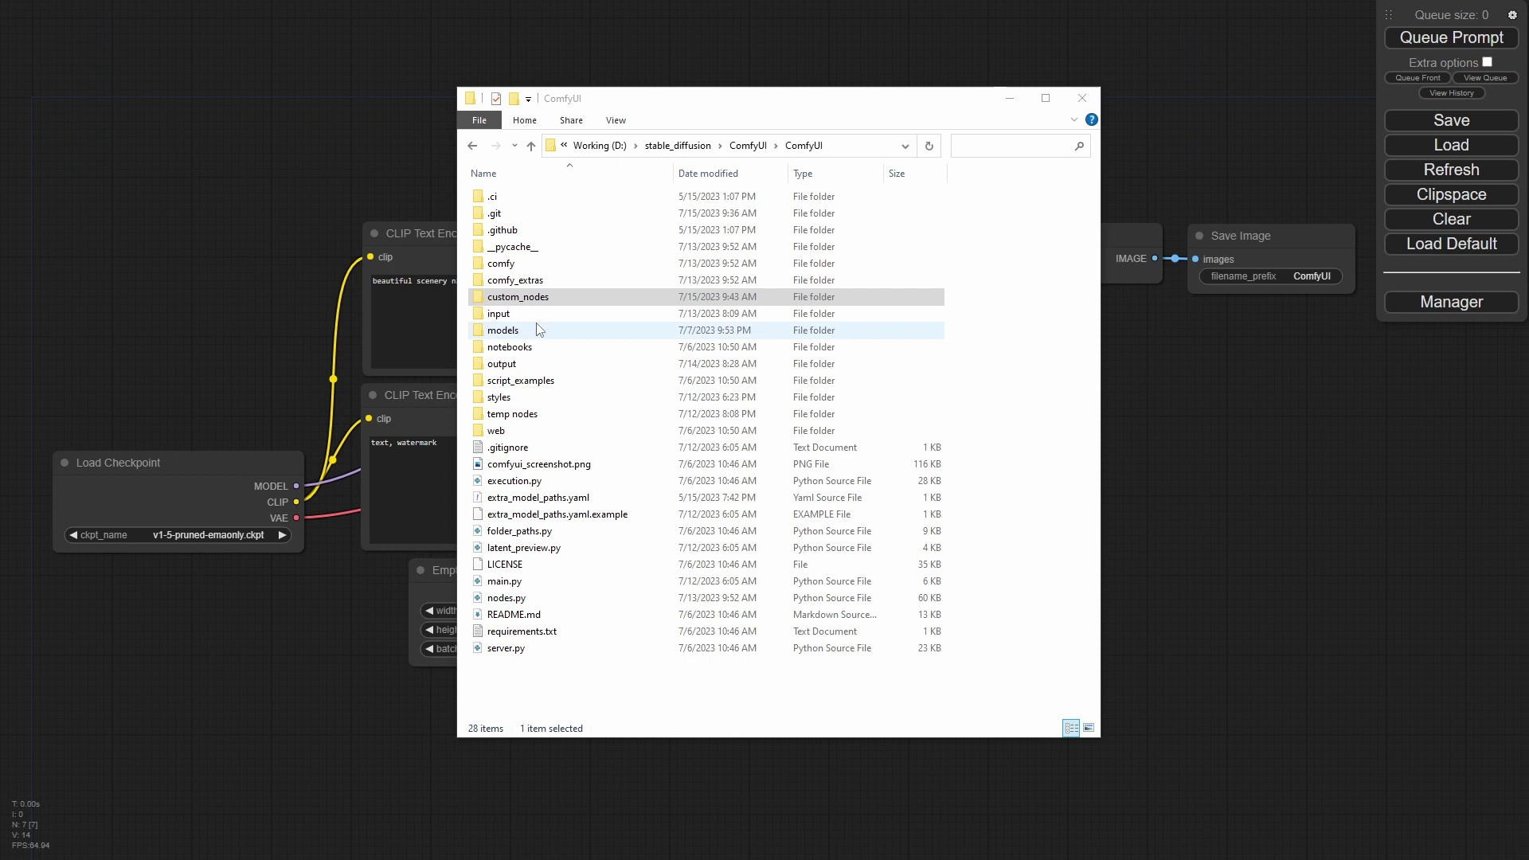
pyautogui.click(530, 299)
# - Open the custom_nodes folder, then bring up the ComfyUI-Manager GitHub page in the browser
pyautogui.doubleClick(532, 302)
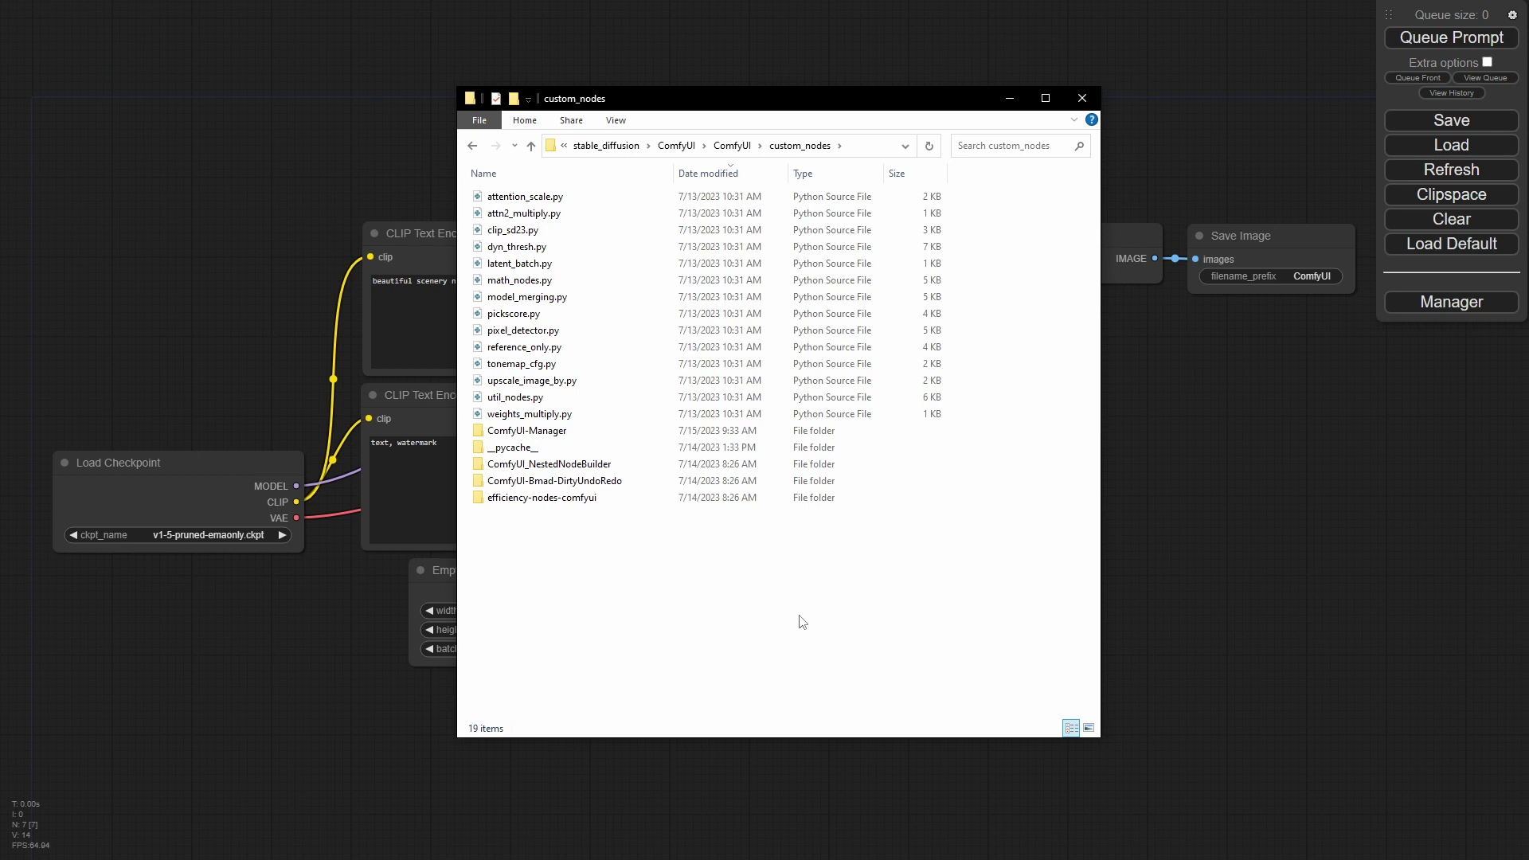
pyautogui.click(1462, 311)
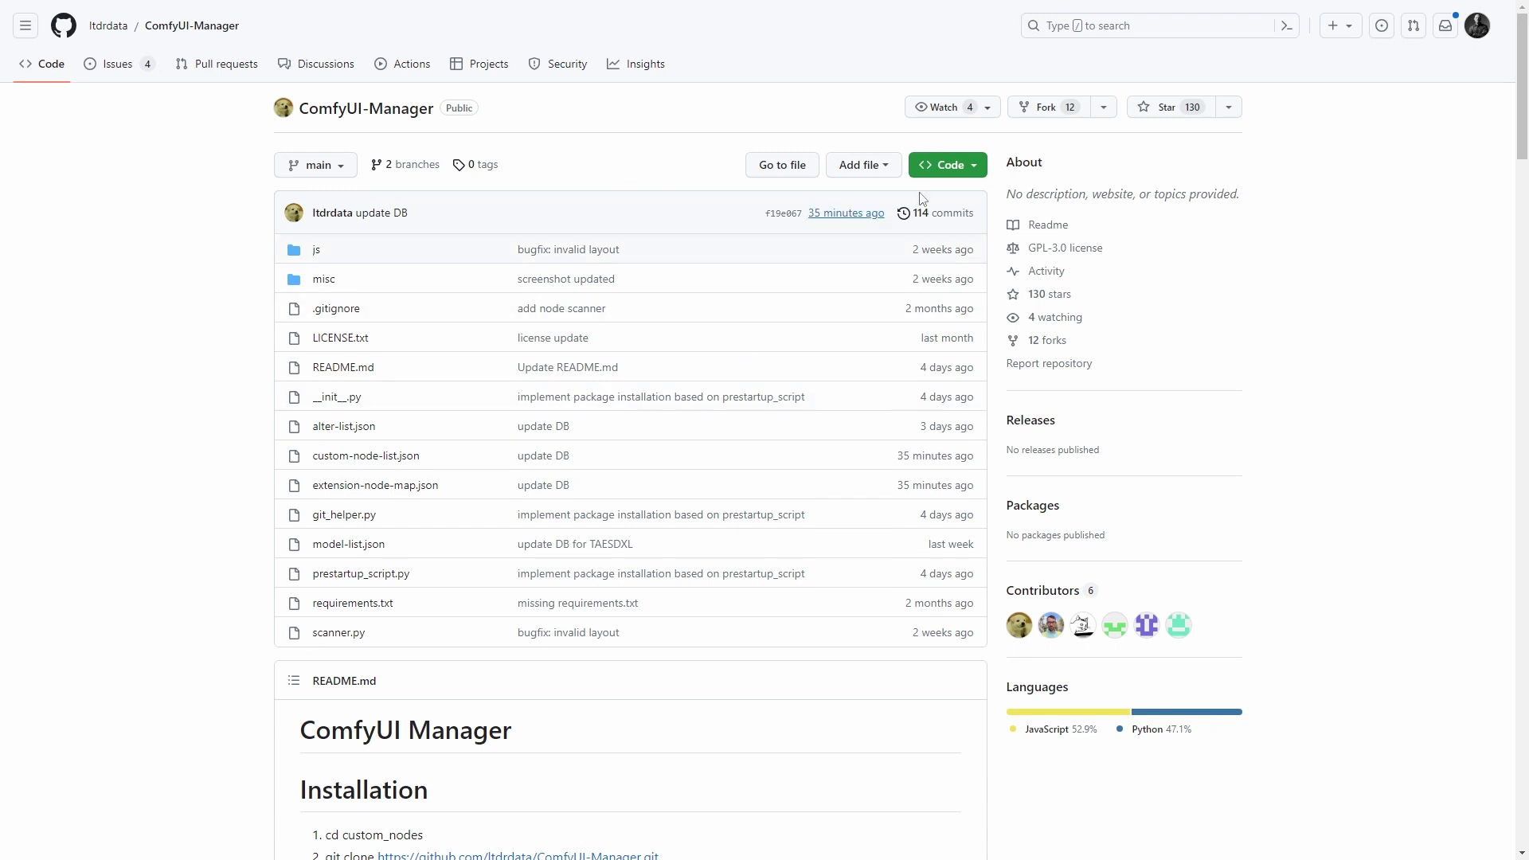
# - Copy the ComfyUI-Manager HTTPS clone URL and return to the custom_nodes folder's address bar
pyautogui.click(968, 168)
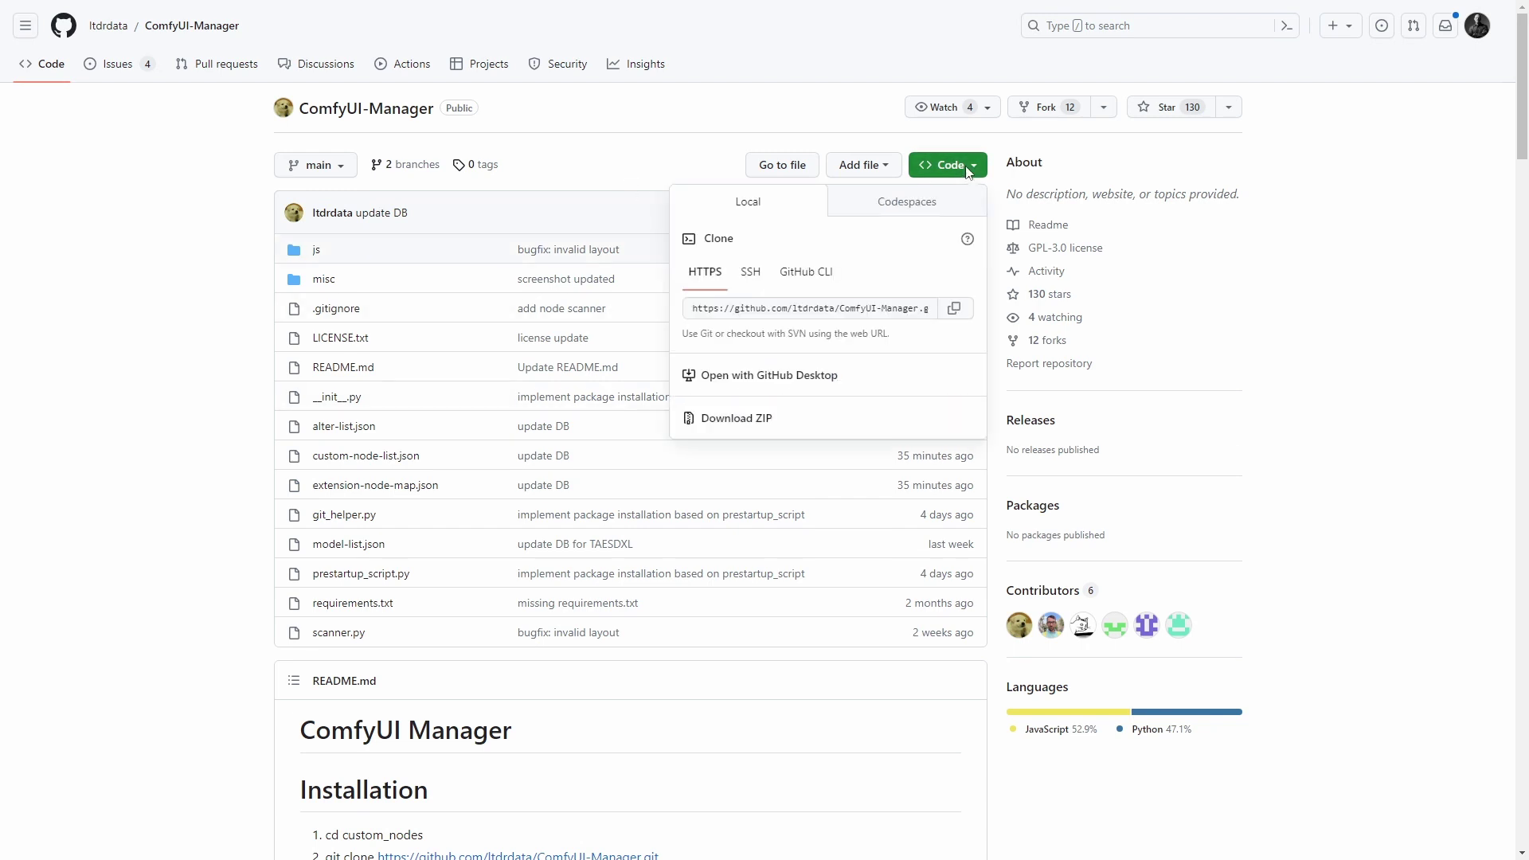
pyautogui.click(956, 316)
pyautogui.hotkey('alt', 'Tab')
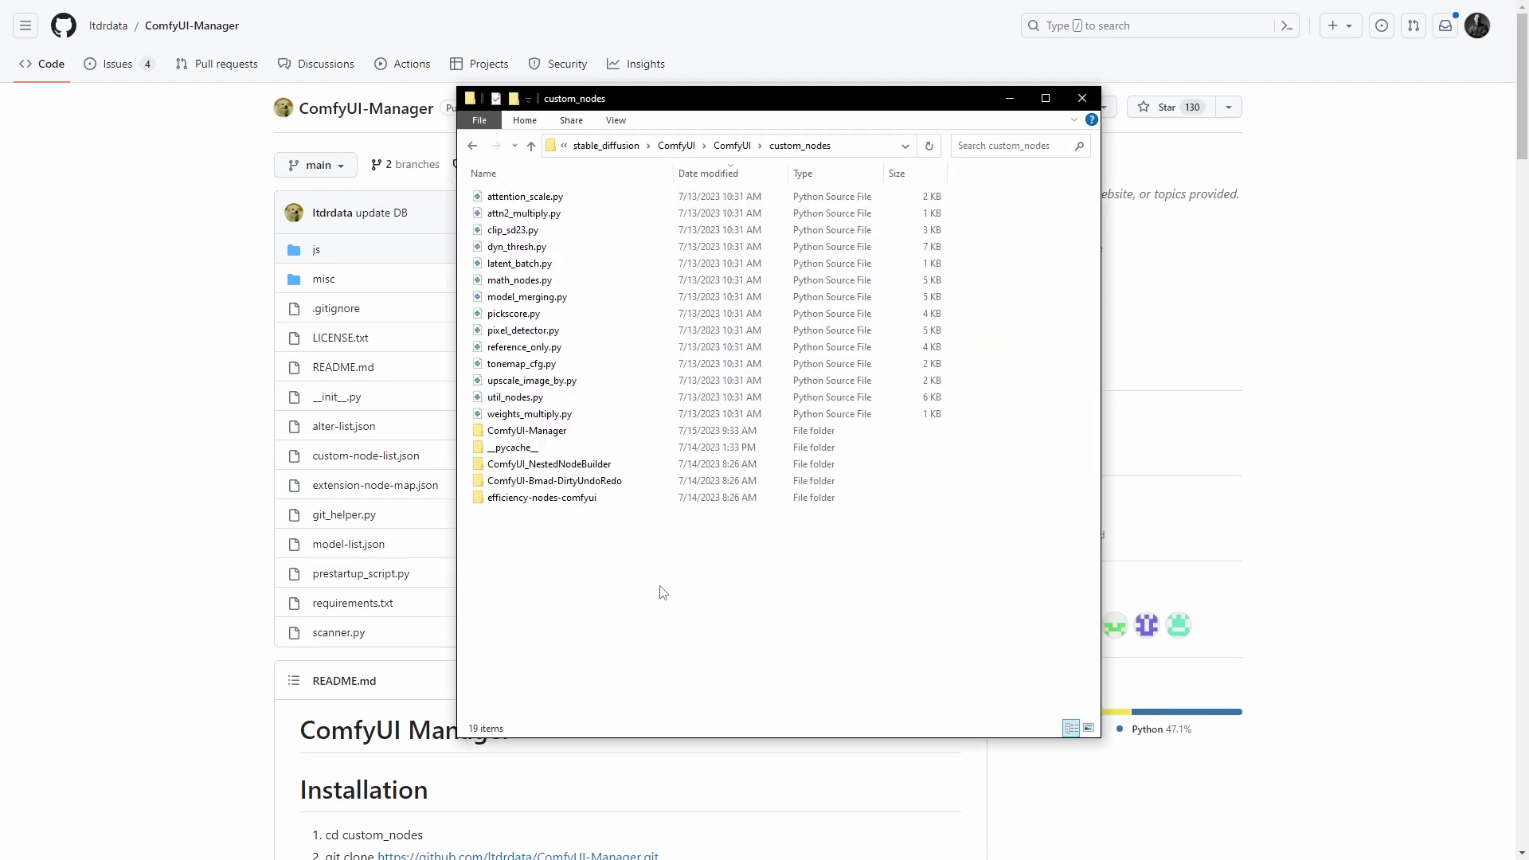
pyautogui.click(850, 146)
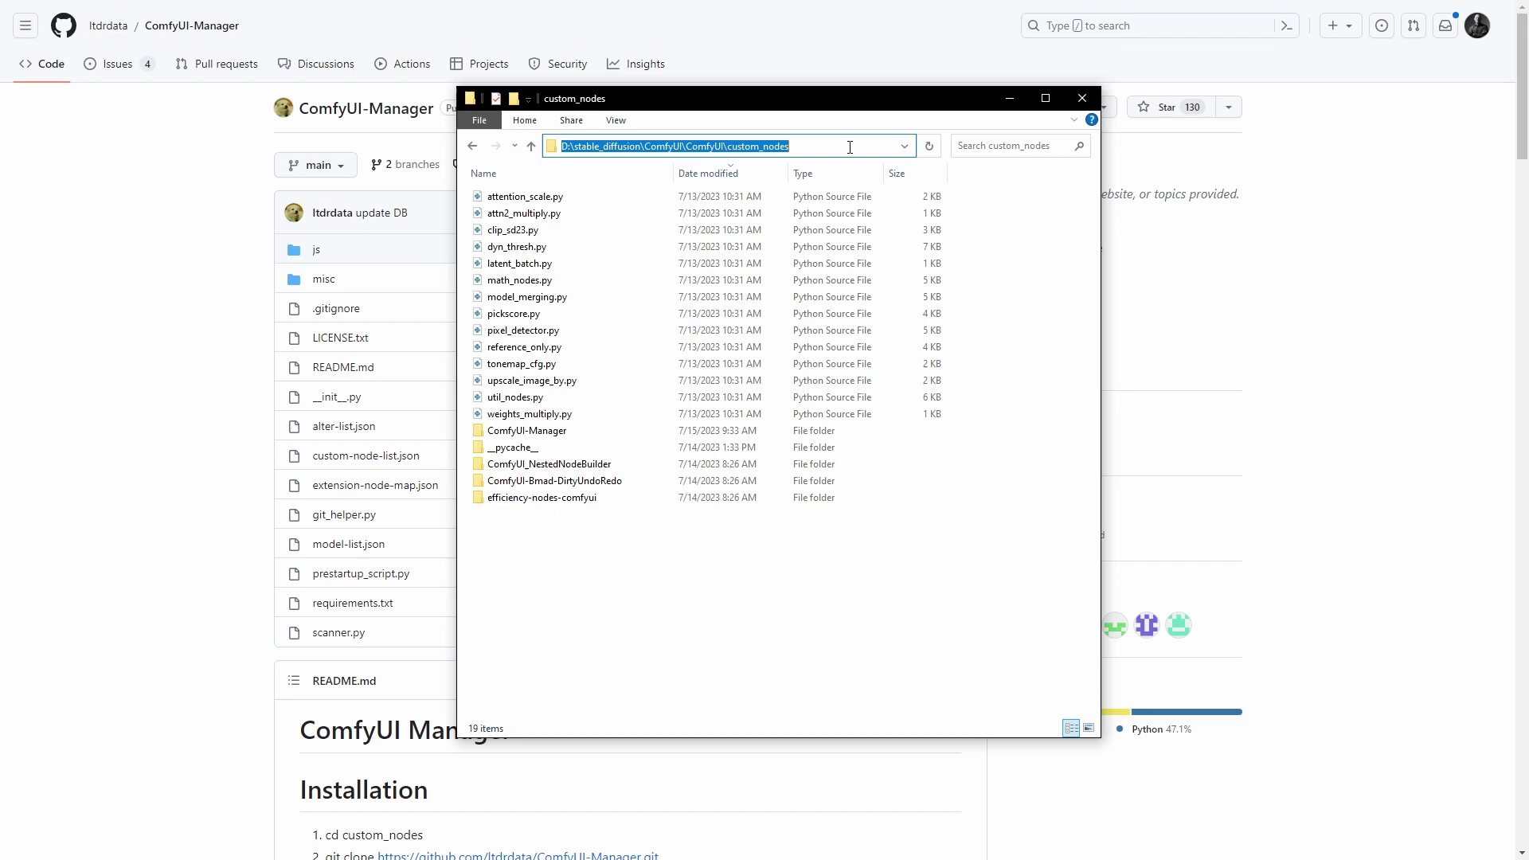
# - From a cmd prompt in custom_nodes, run 'git pull' with the pasted ComfyUI-Manager URL
pyautogui.write('cmd')
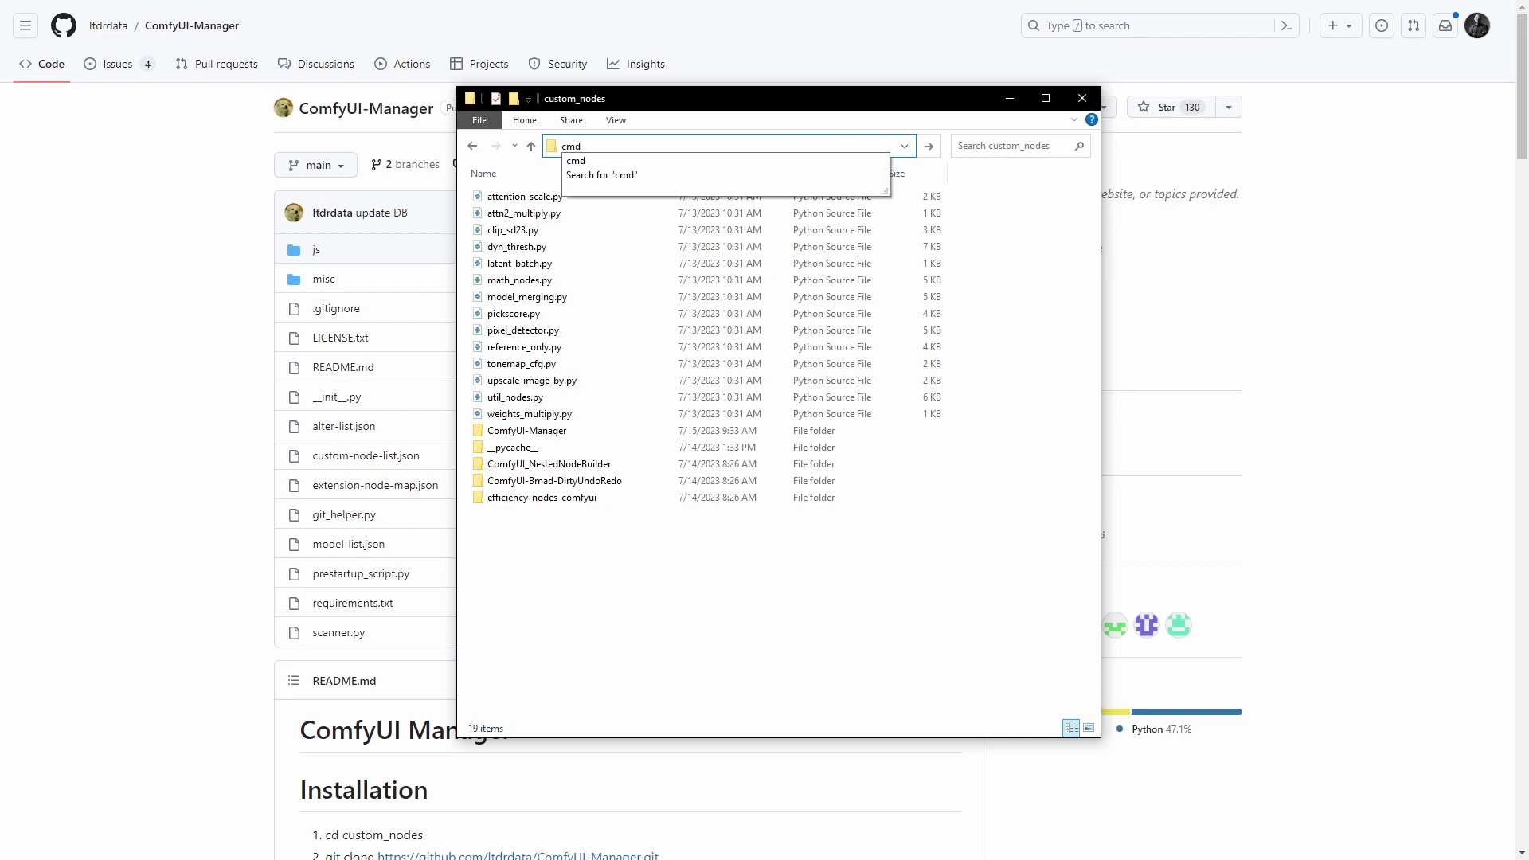
pyautogui.press('Return')
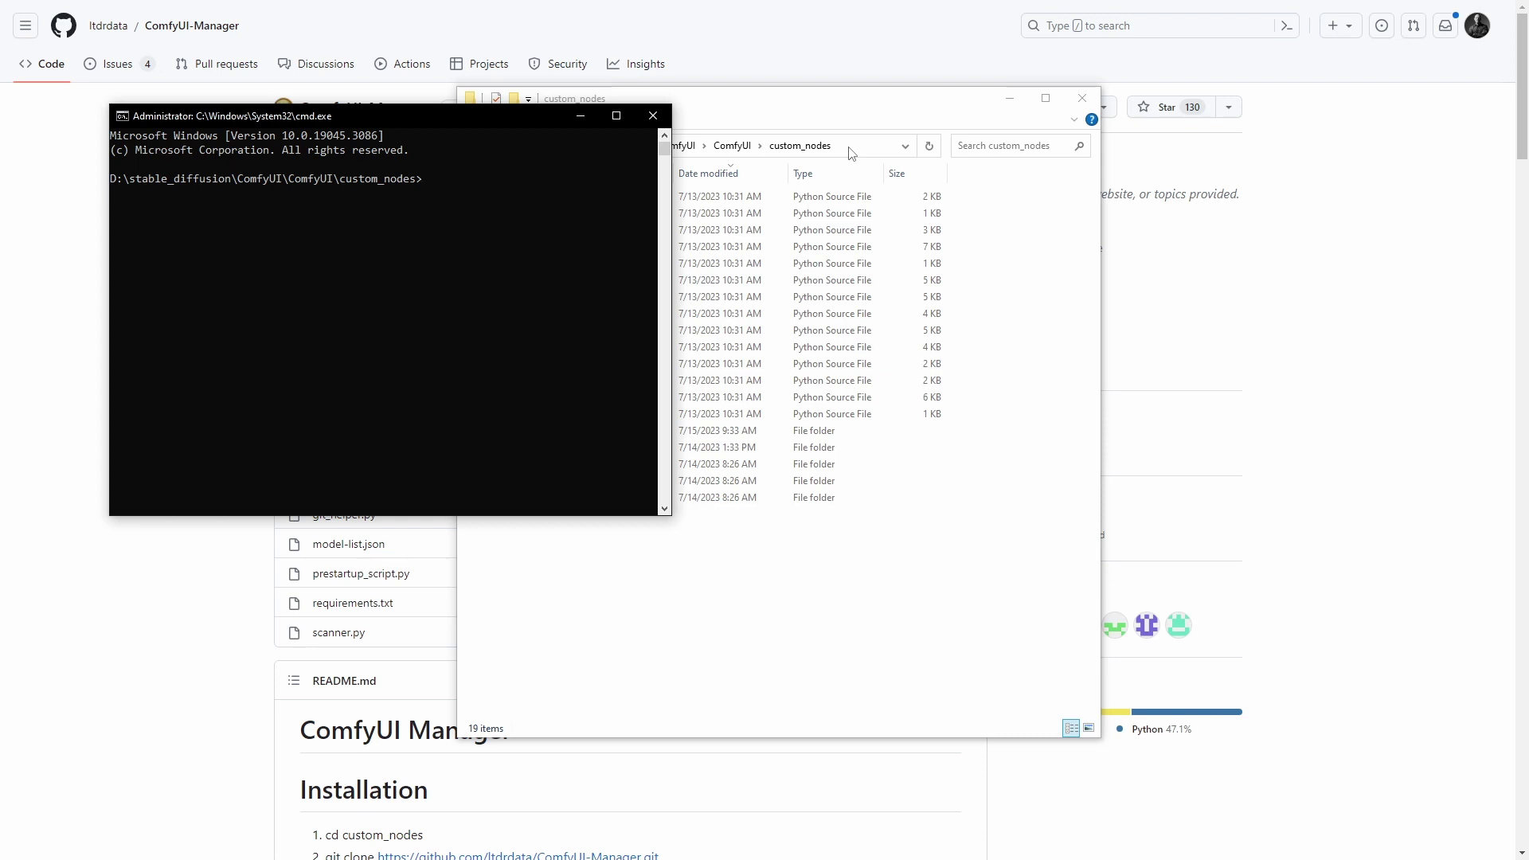
pyautogui.write('git pull')
pyautogui.hotkey('ctrl', 'v')
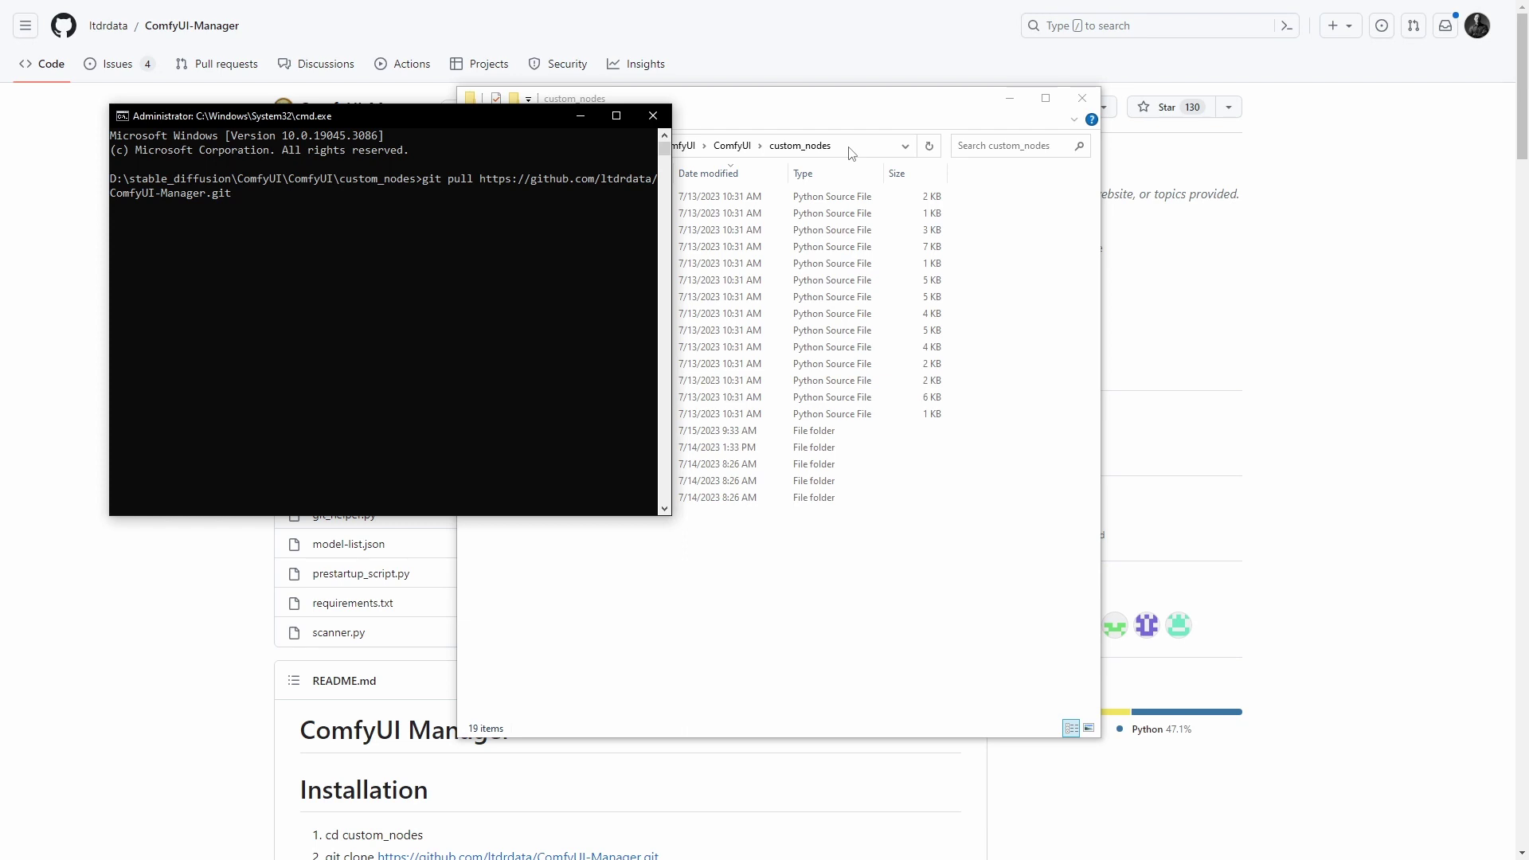
pyautogui.press('Return')
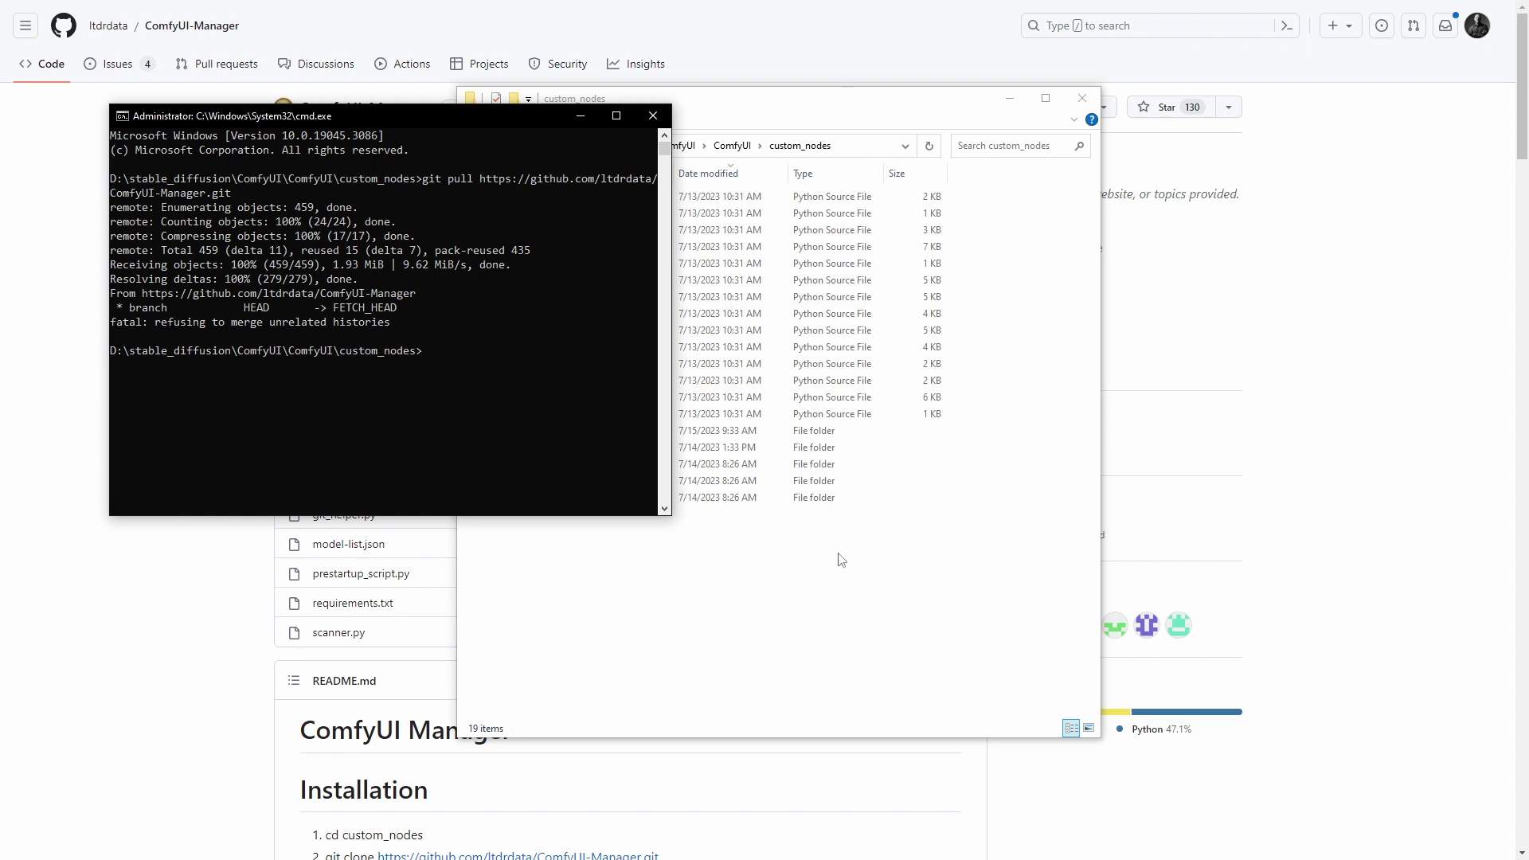
pyautogui.moveTo(489, 115); pyautogui.dragTo(465, 132)
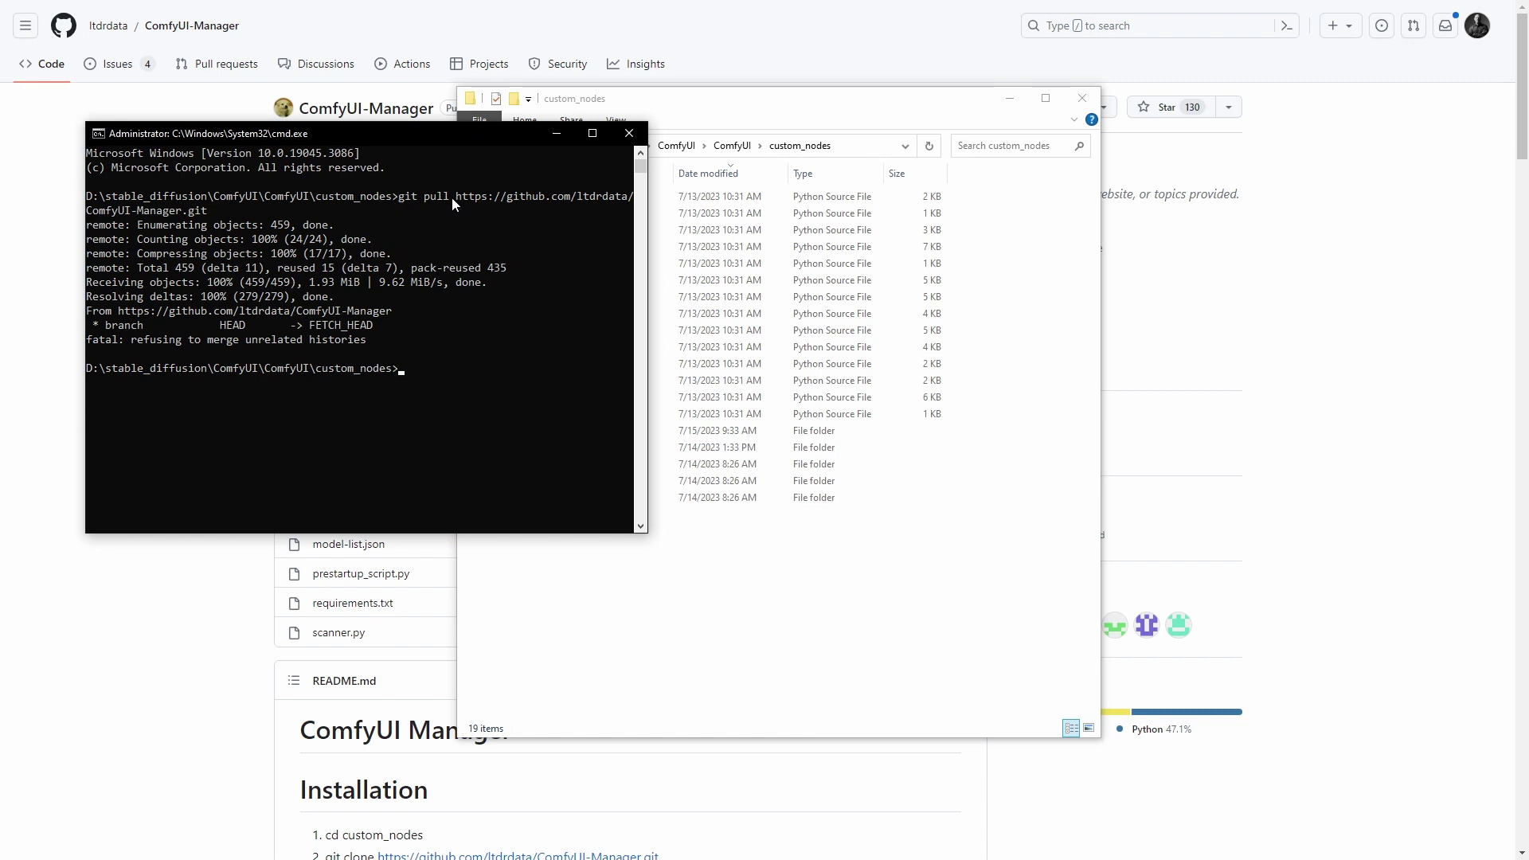
# - Go up to the ComfyUI folder and inspect its .git folder
pyautogui.click(747, 567)
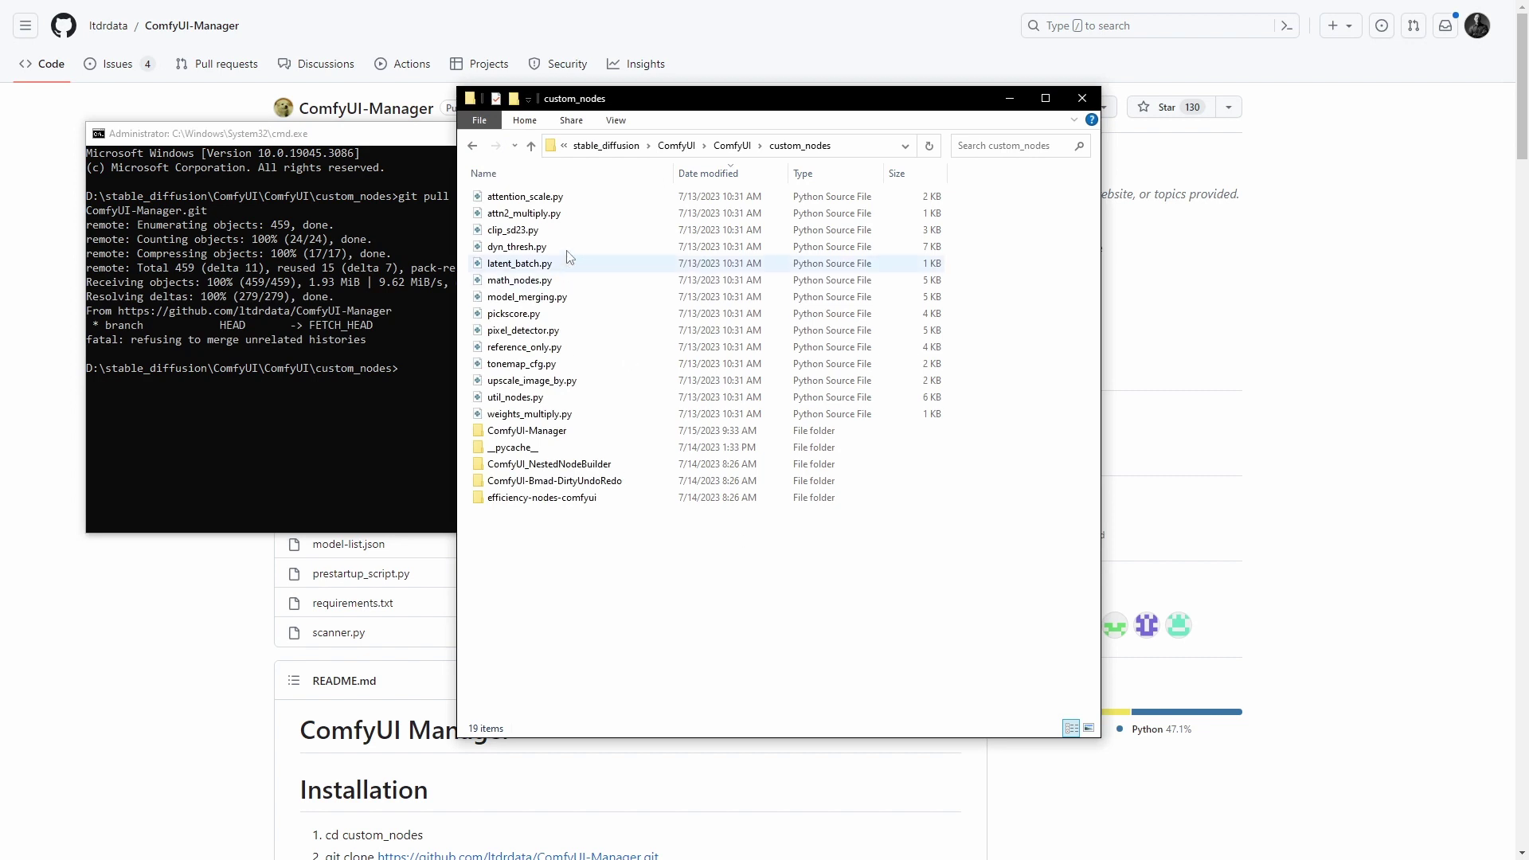
pyautogui.click(745, 146)
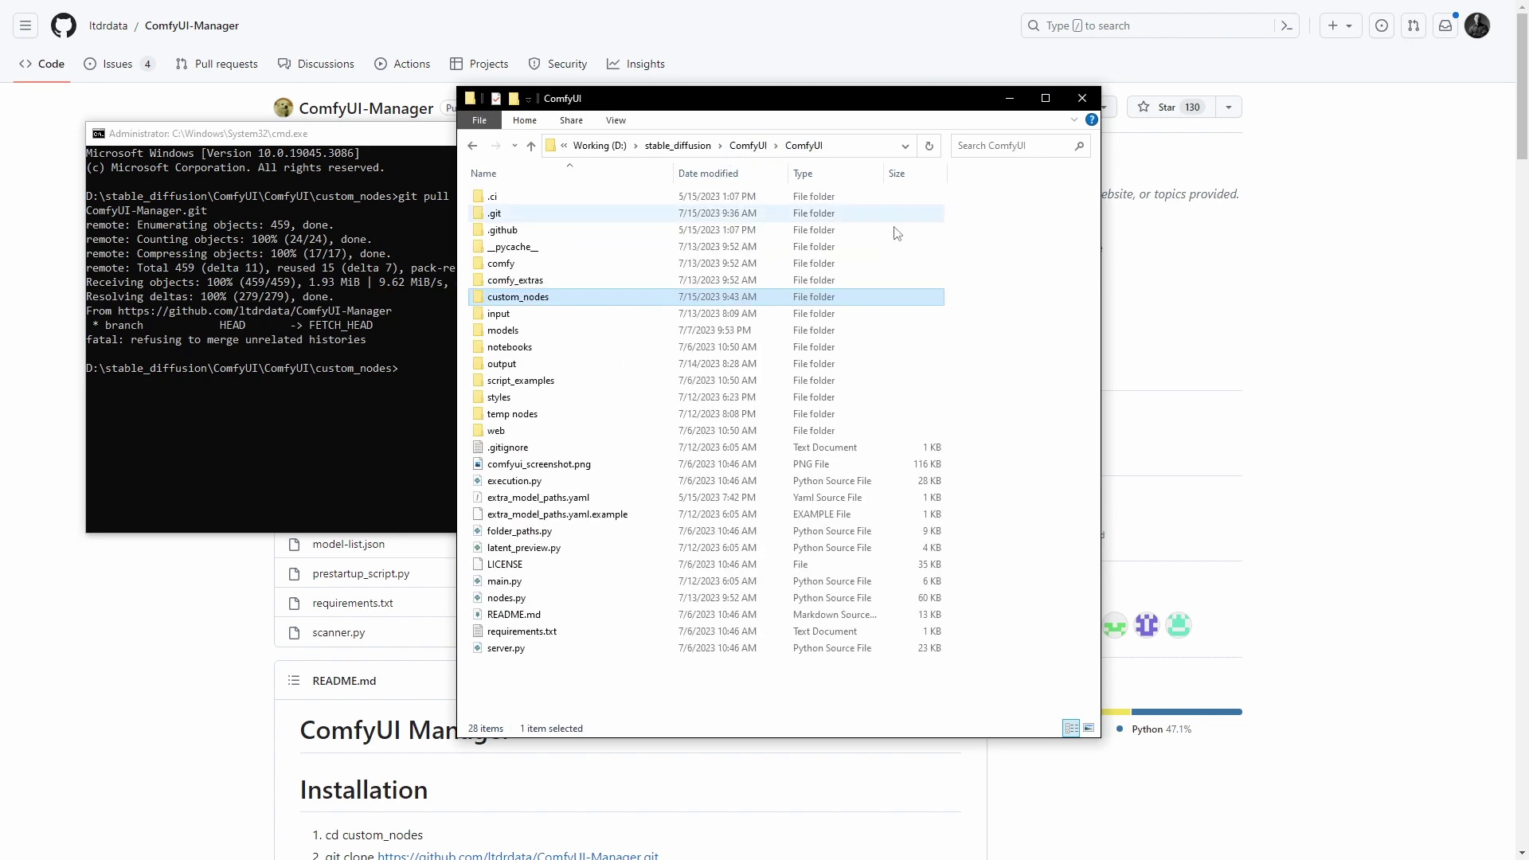
pyautogui.click(495, 214)
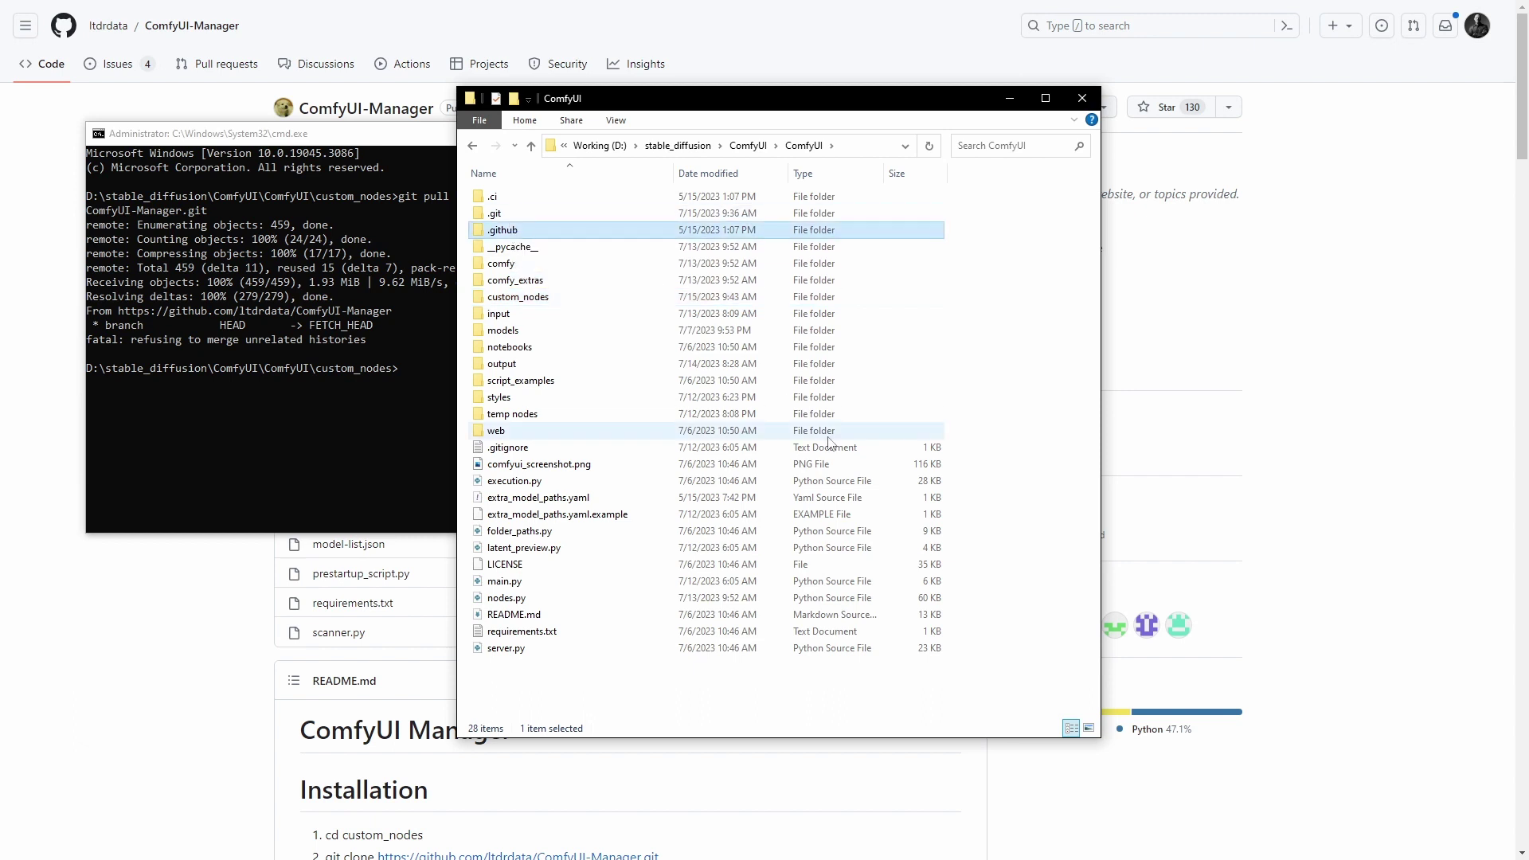
pyautogui.click(772, 690)
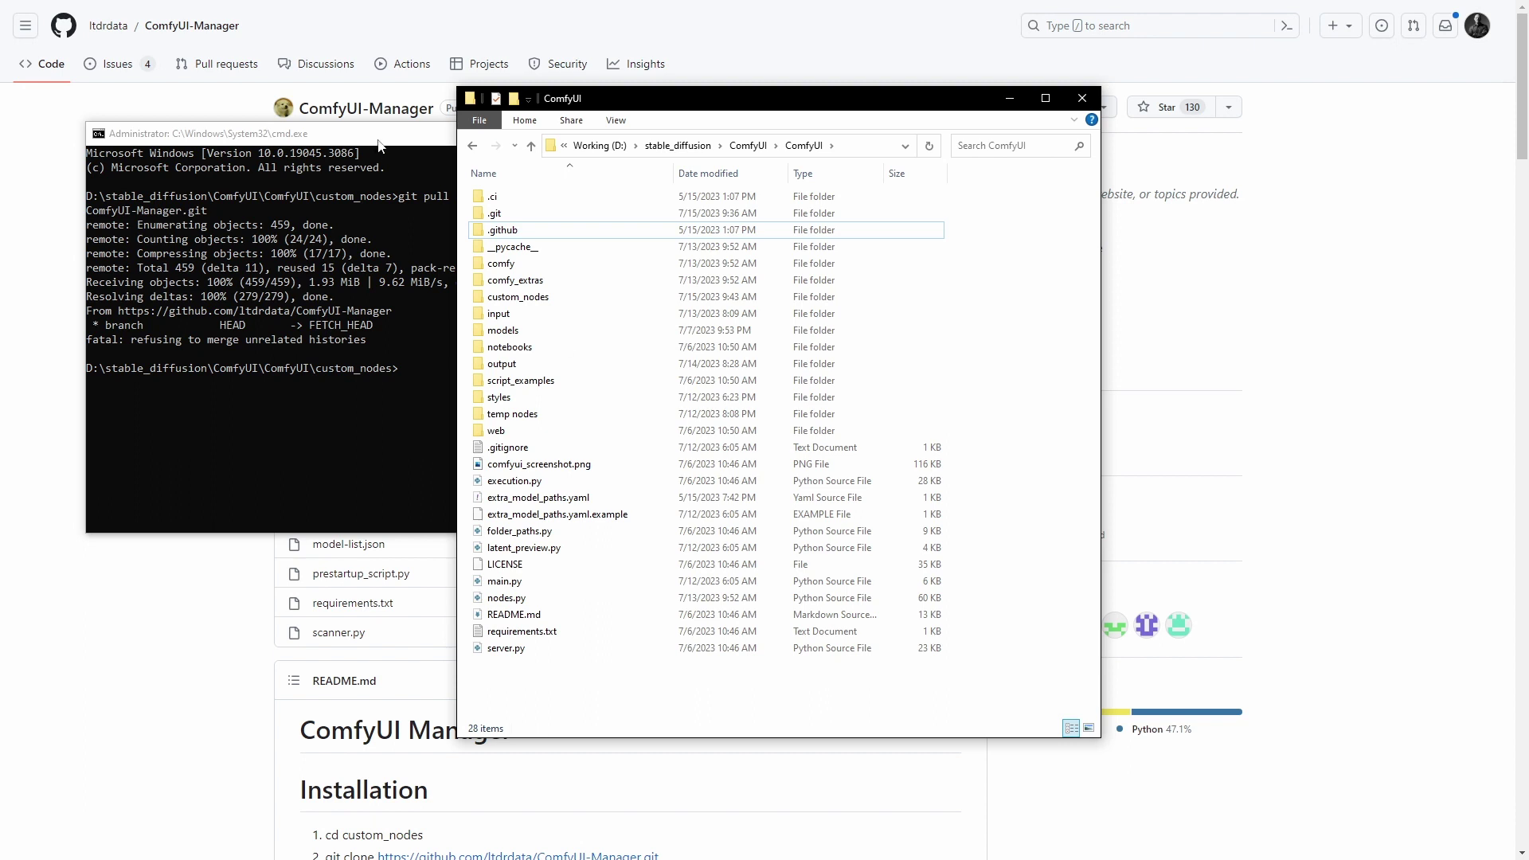
# - Close the Command Prompt and File Explorer windows
pyautogui.click(383, 446)
pyautogui.click(633, 134)
pyautogui.click(1081, 102)
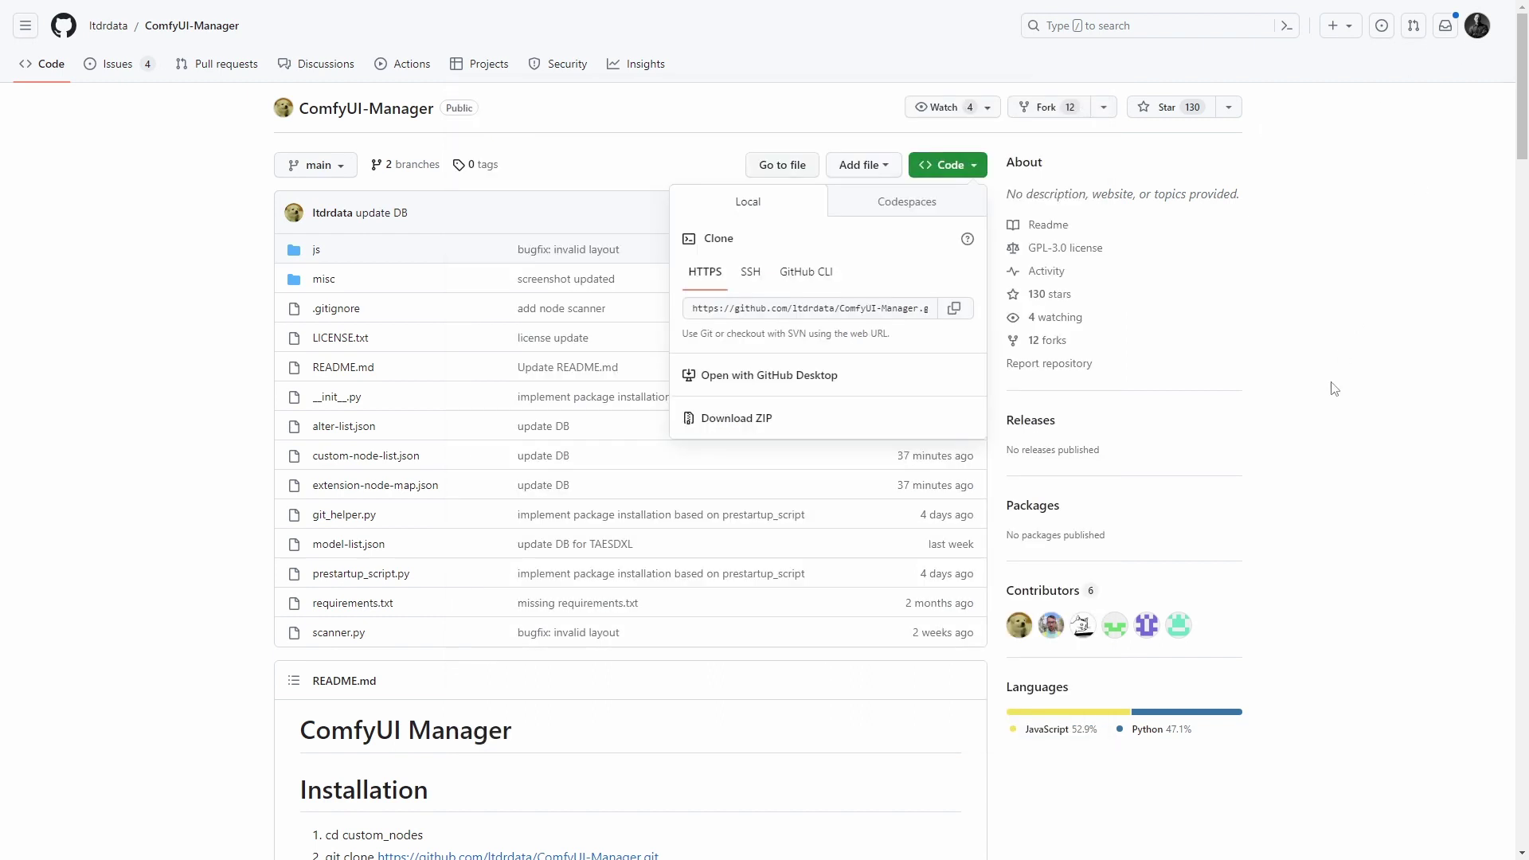
# - In ComfyUI Manager, browse the Install Models list, then close it
pyautogui.hotkey('ctrl', 'Tab')
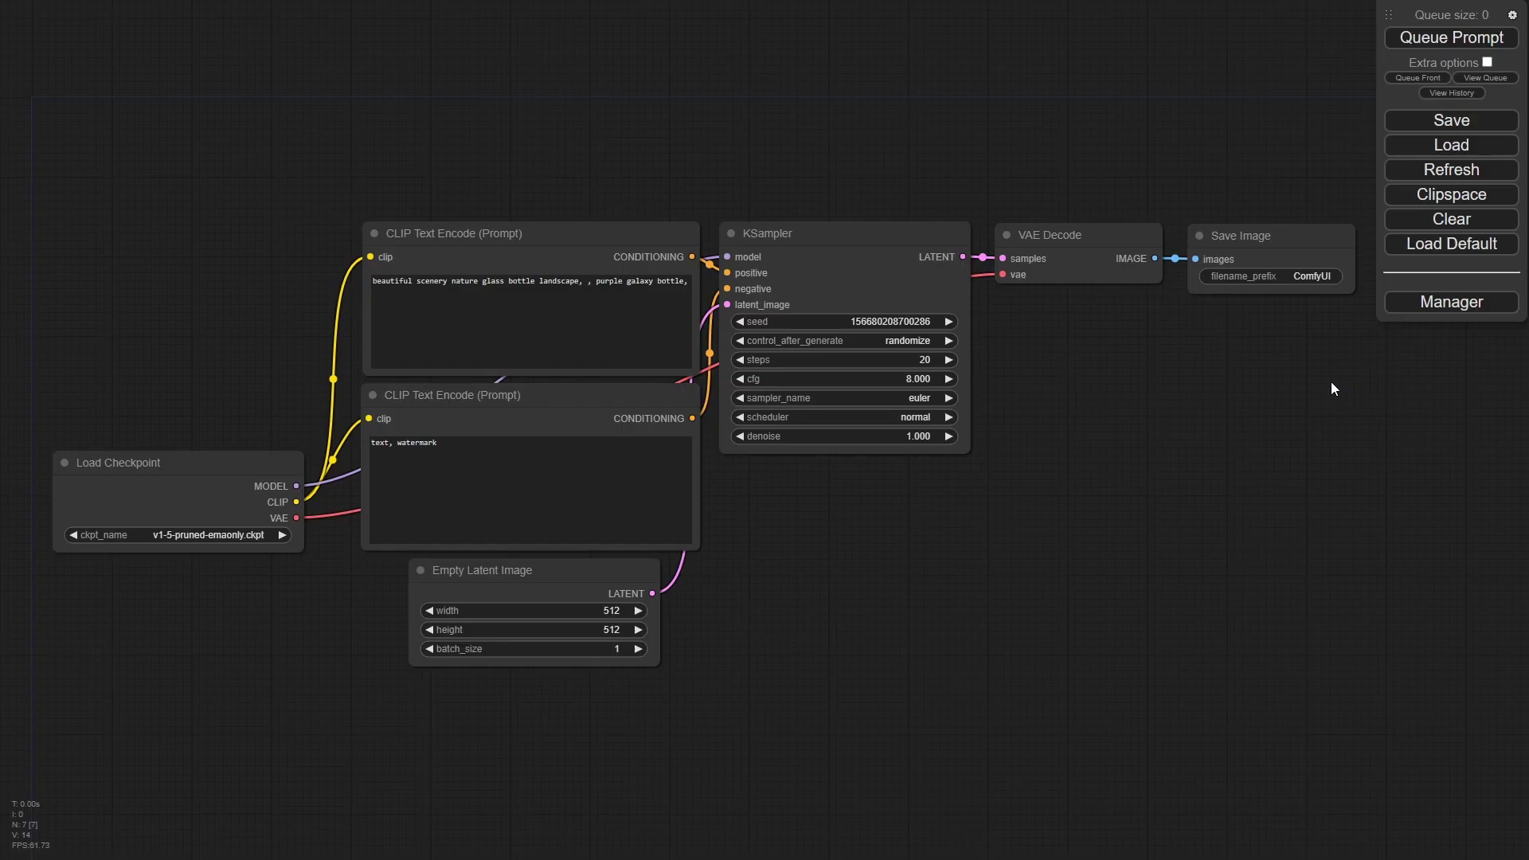
pyautogui.click(1456, 304)
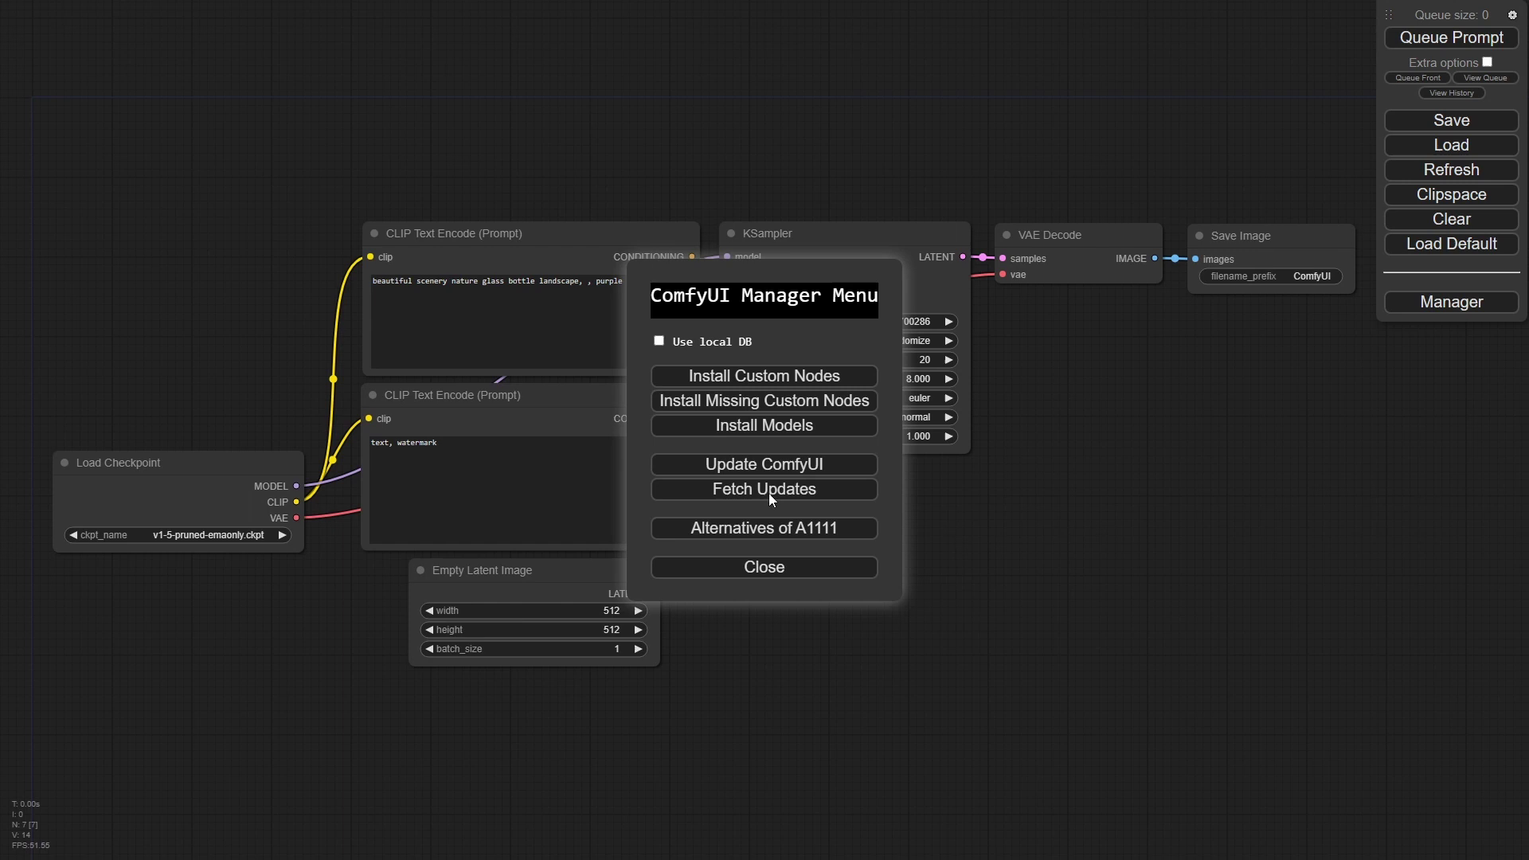
pyautogui.click(771, 425)
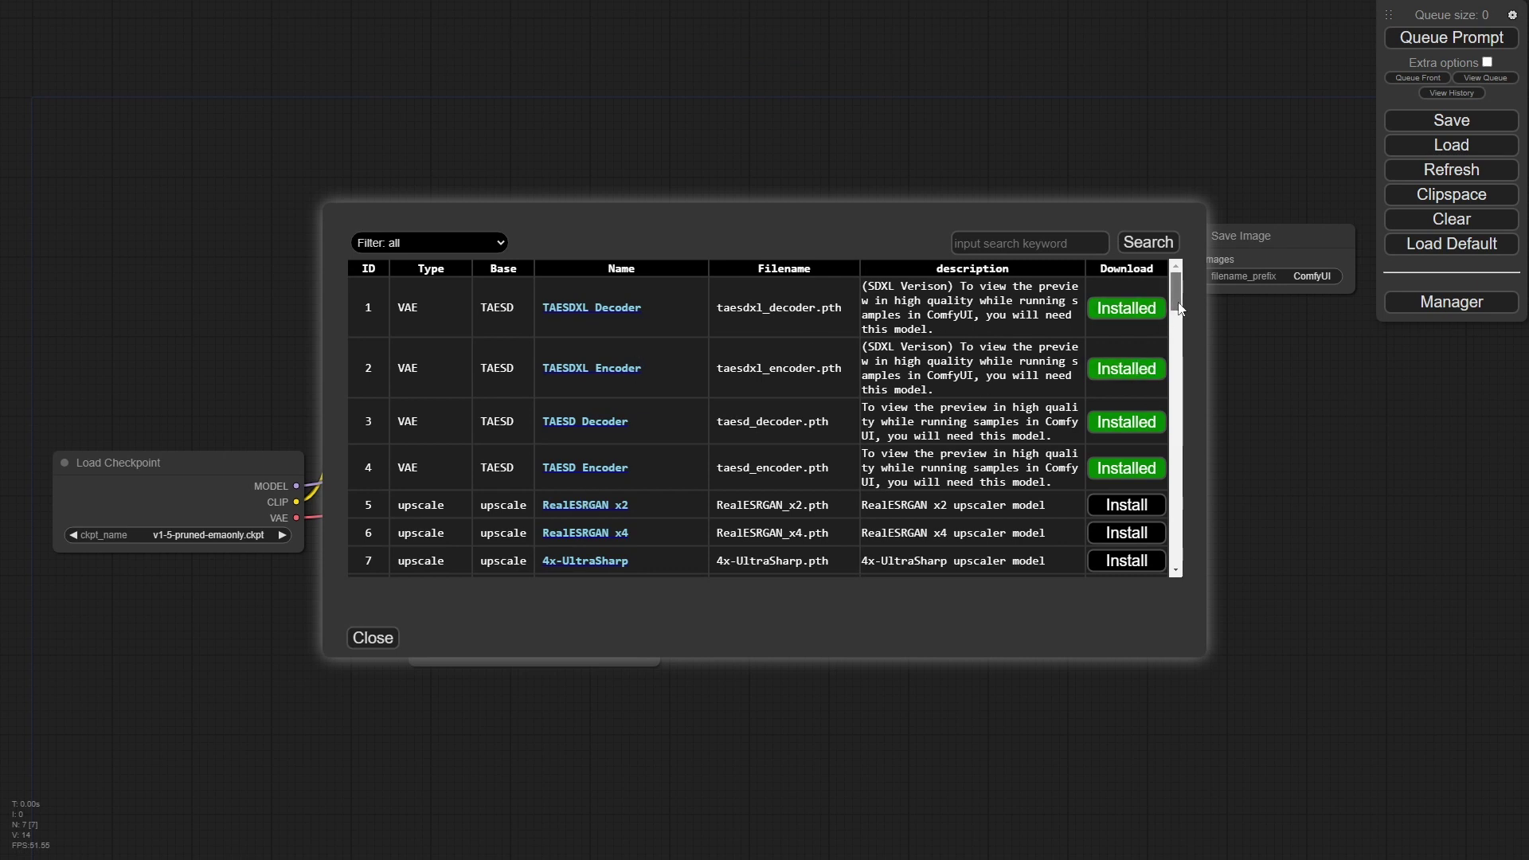
pyautogui.moveTo(1179, 309); pyautogui.dragTo(1247, 481)
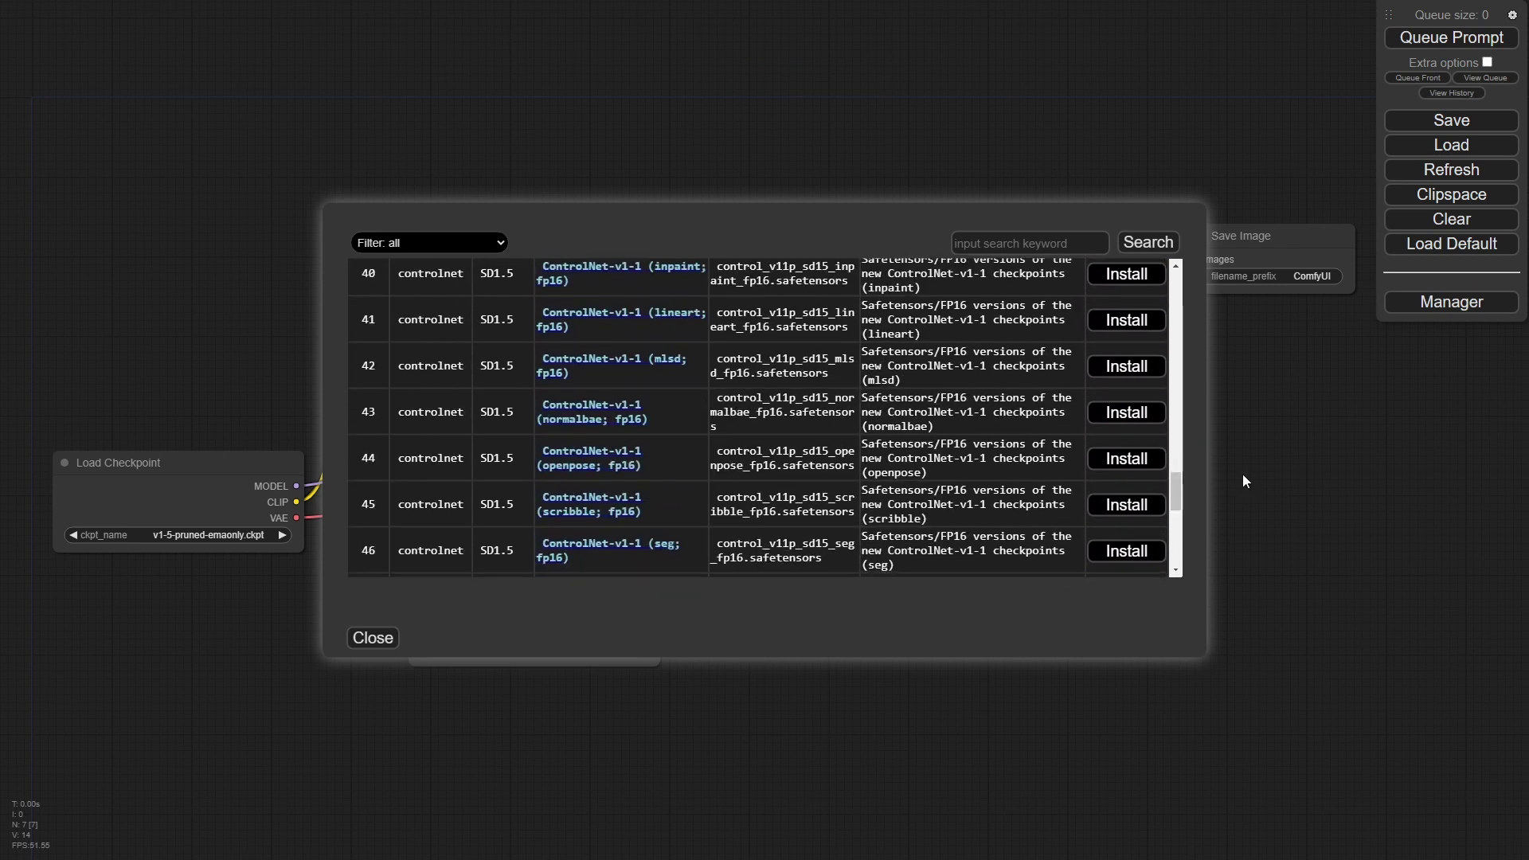
pyautogui.click(375, 637)
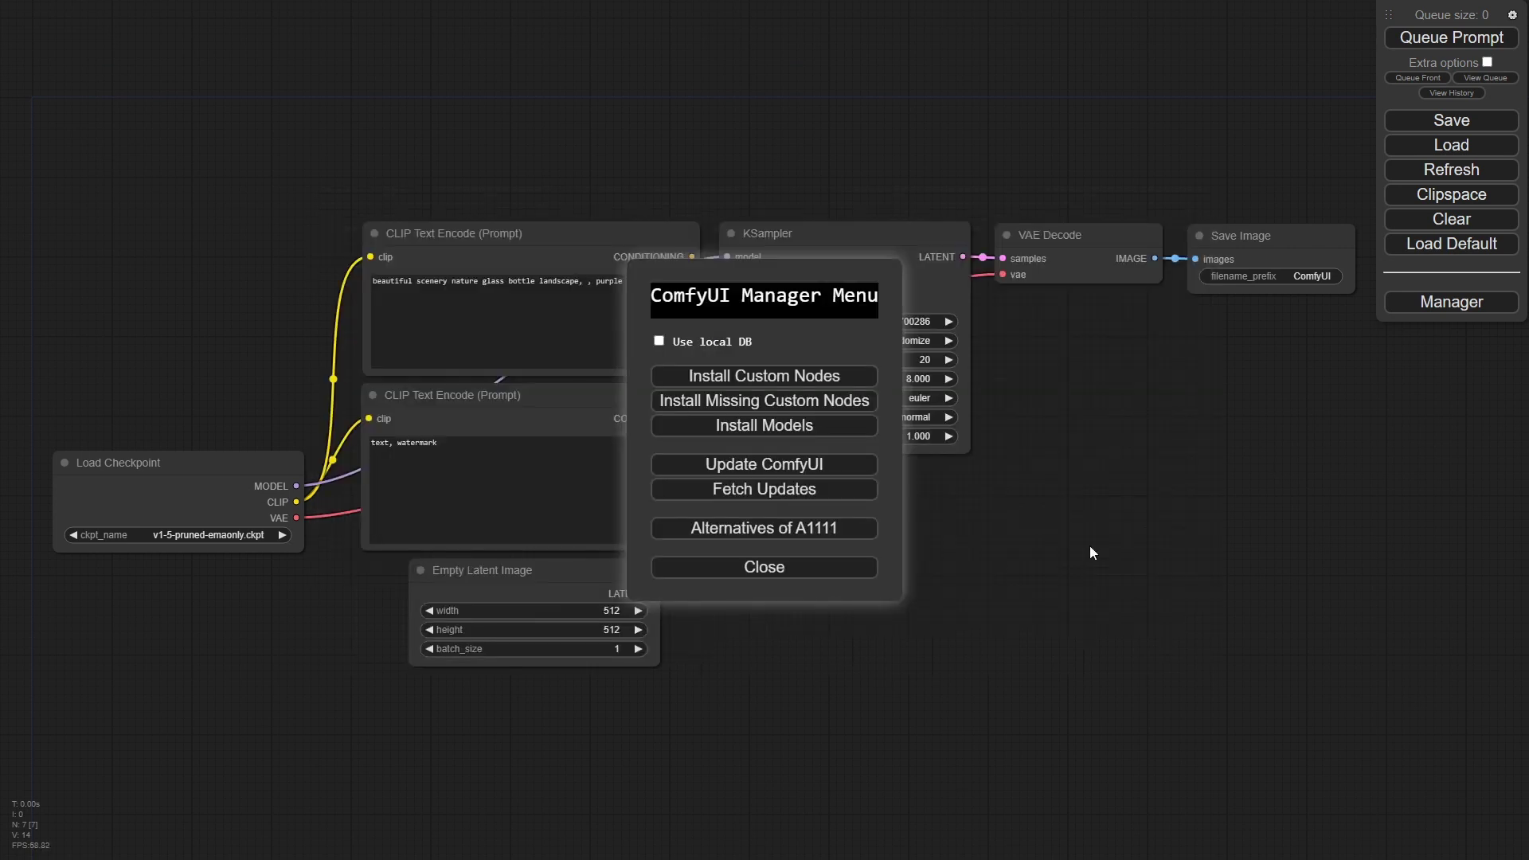
# - Open Install Custom Nodes to show ComfyUI-Manager, Efficiency Nodes, NestedNodeBuilder and Bmad-DirtyUndoRedo
pyautogui.click(768, 381)
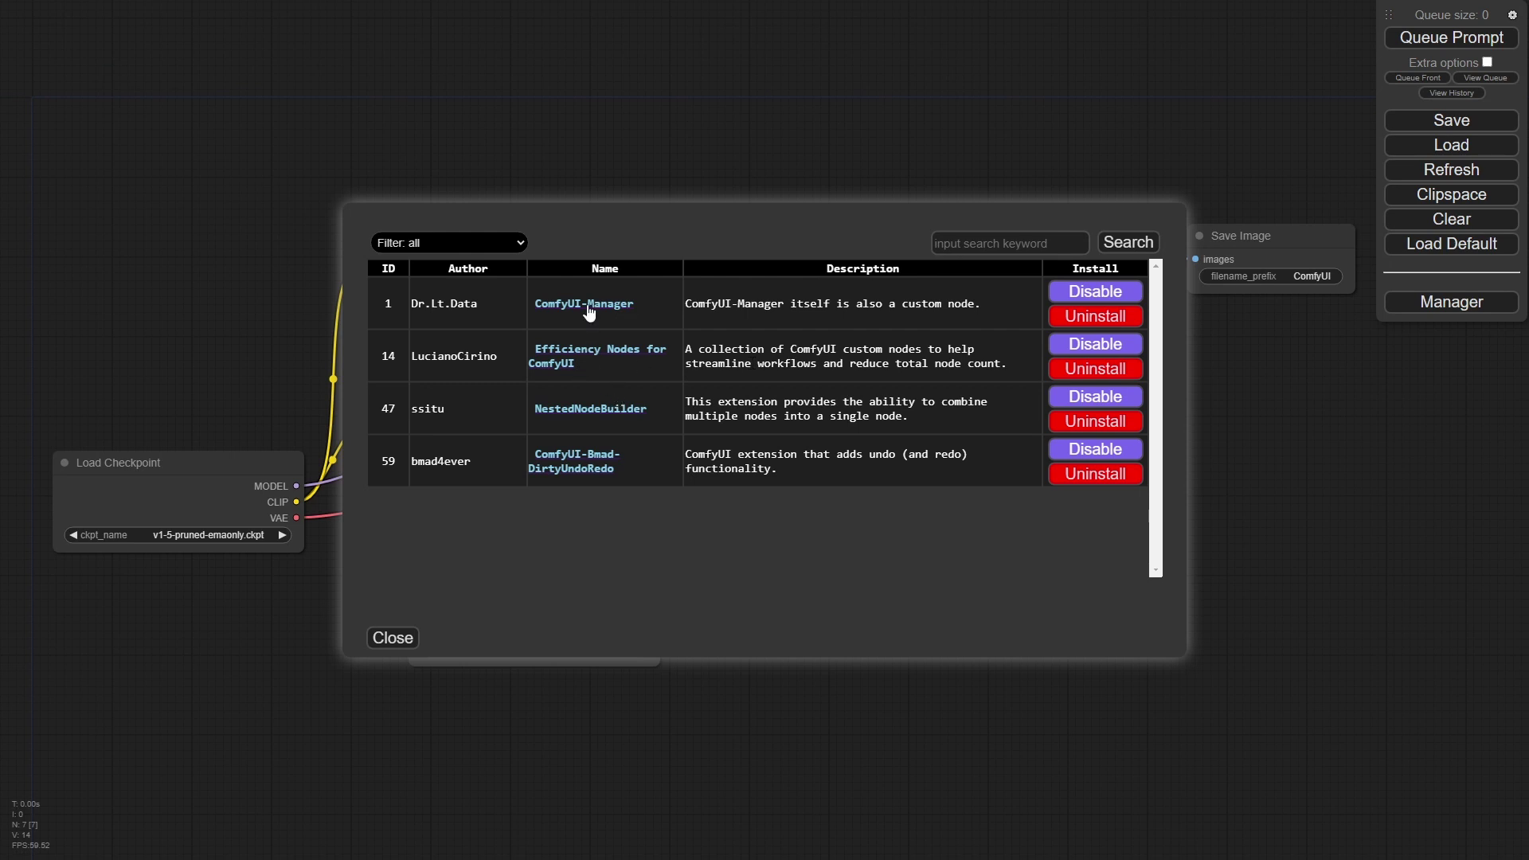
pyautogui.click(593, 359)
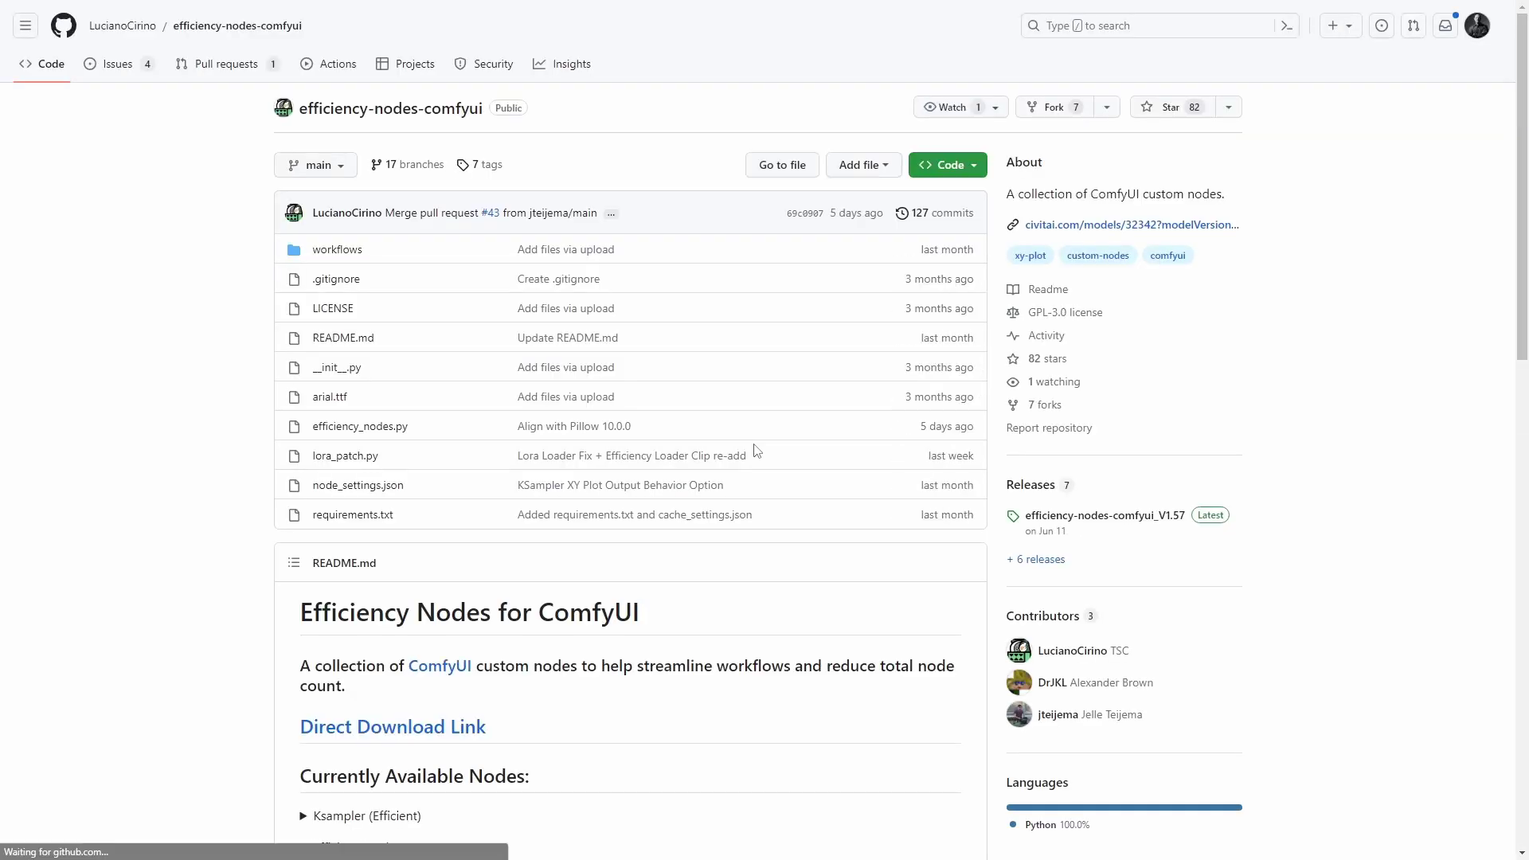
pyautogui.scroll(-11, 728, 426)
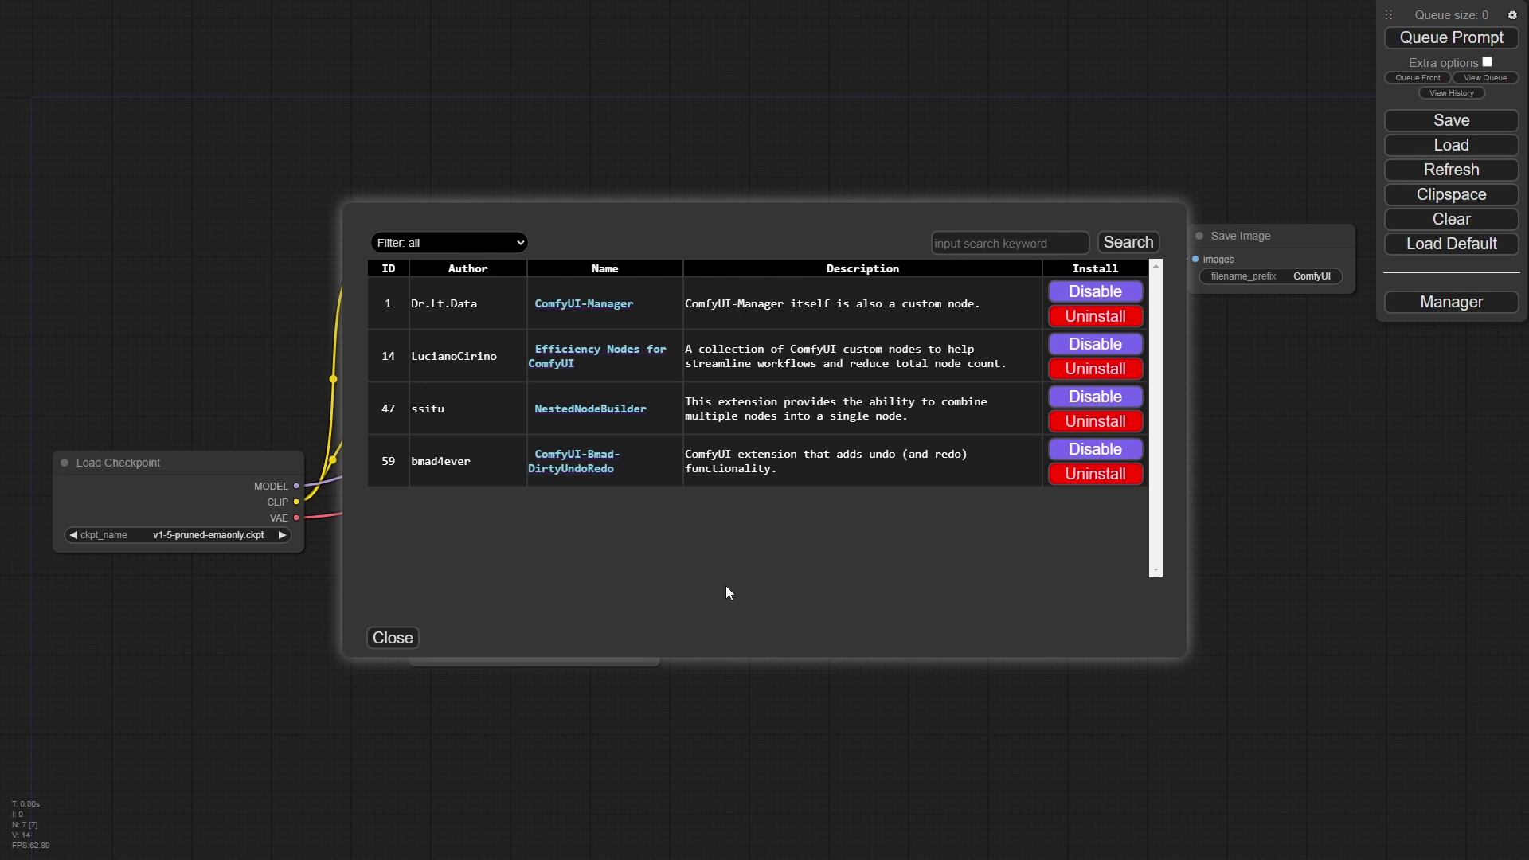
# - Close the custom node list and Manager menu, zooming out over the text-to-image graph
pyautogui.click(398, 637)
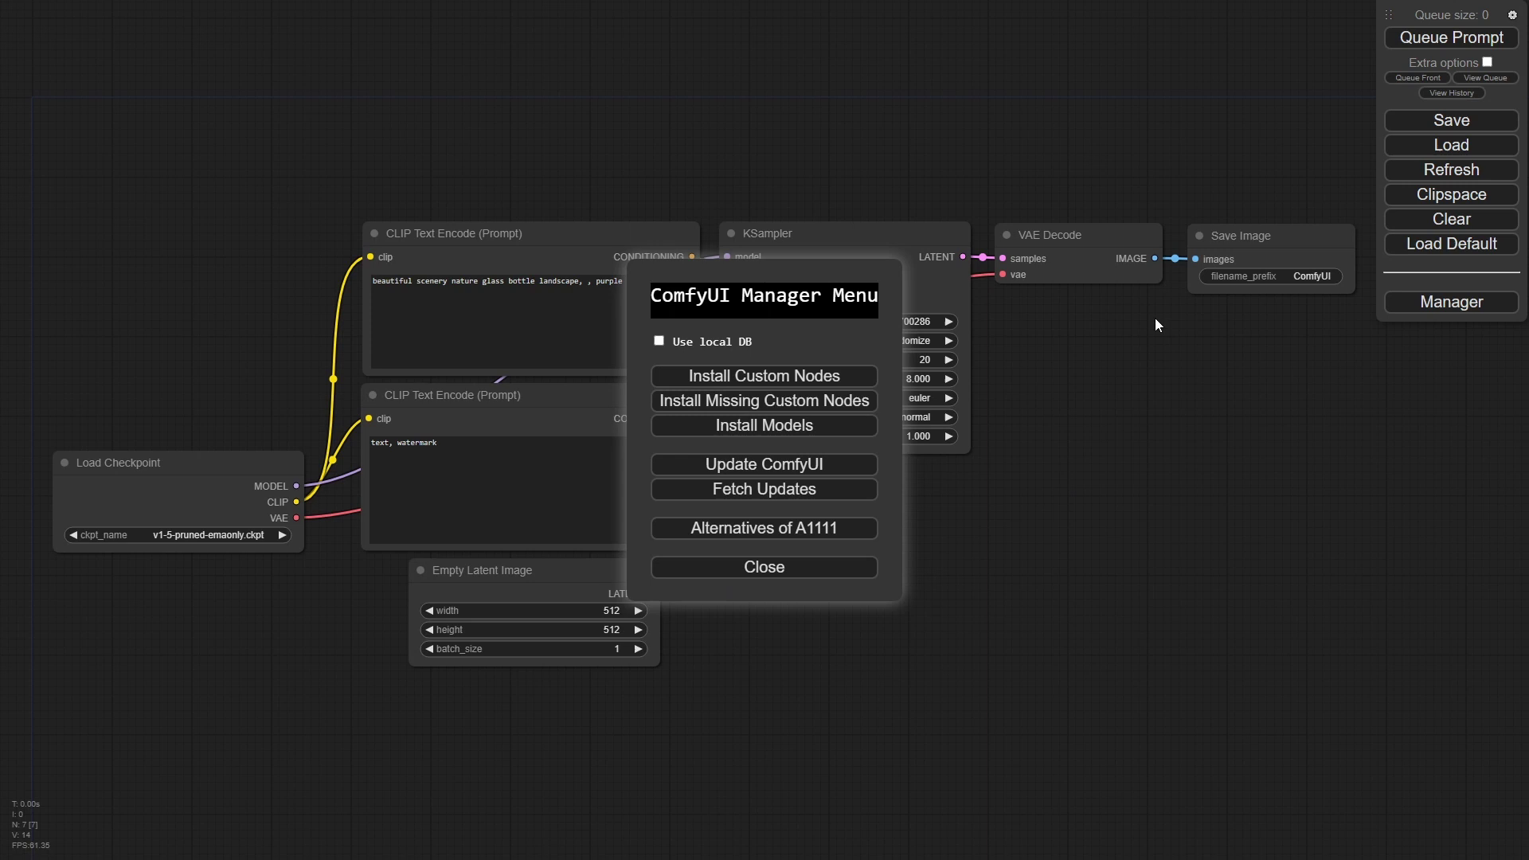
pyautogui.click(1091, 236)
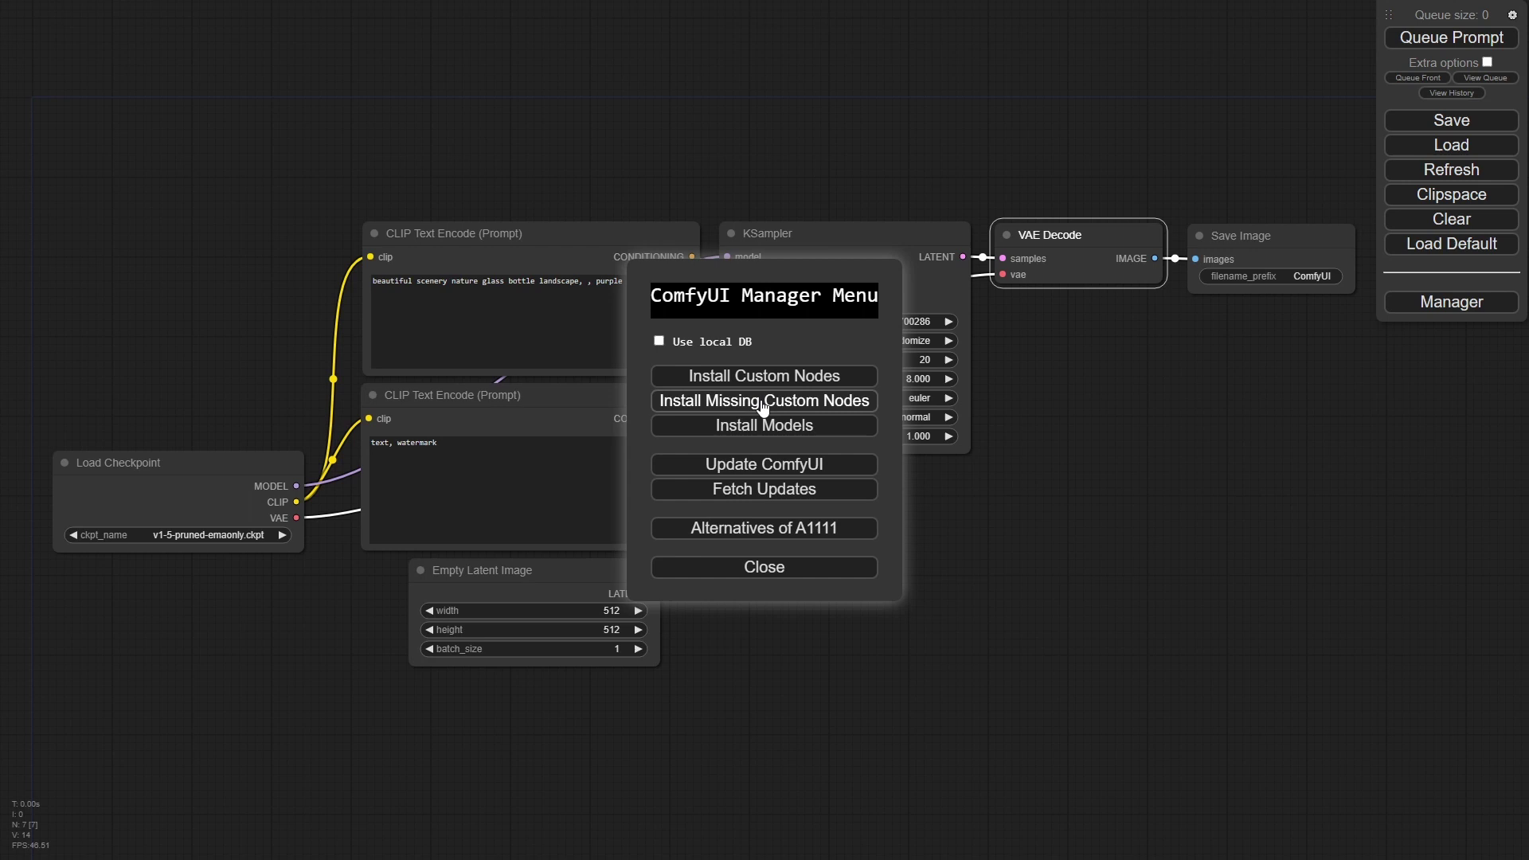
pyautogui.click(979, 435)
pyautogui.scroll(-1, 979, 435)
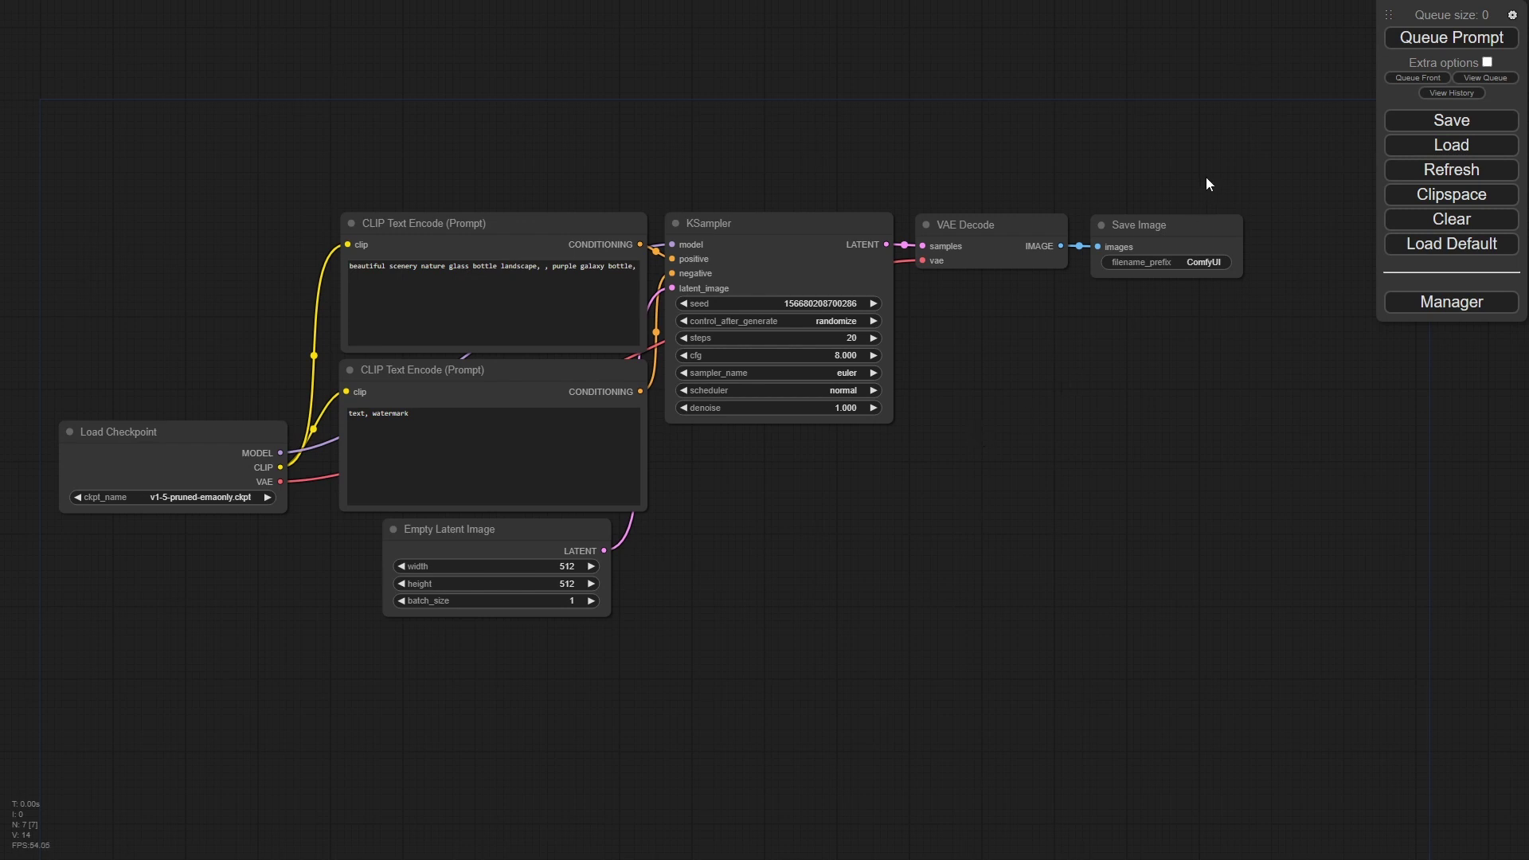
# - Replace the KSampler, VAE Decode and Save Image nodes with a KSampler (Efficient) node
pyautogui.moveTo(1206, 183); pyautogui.dragTo(738, 515)
pyautogui.press('Delete')
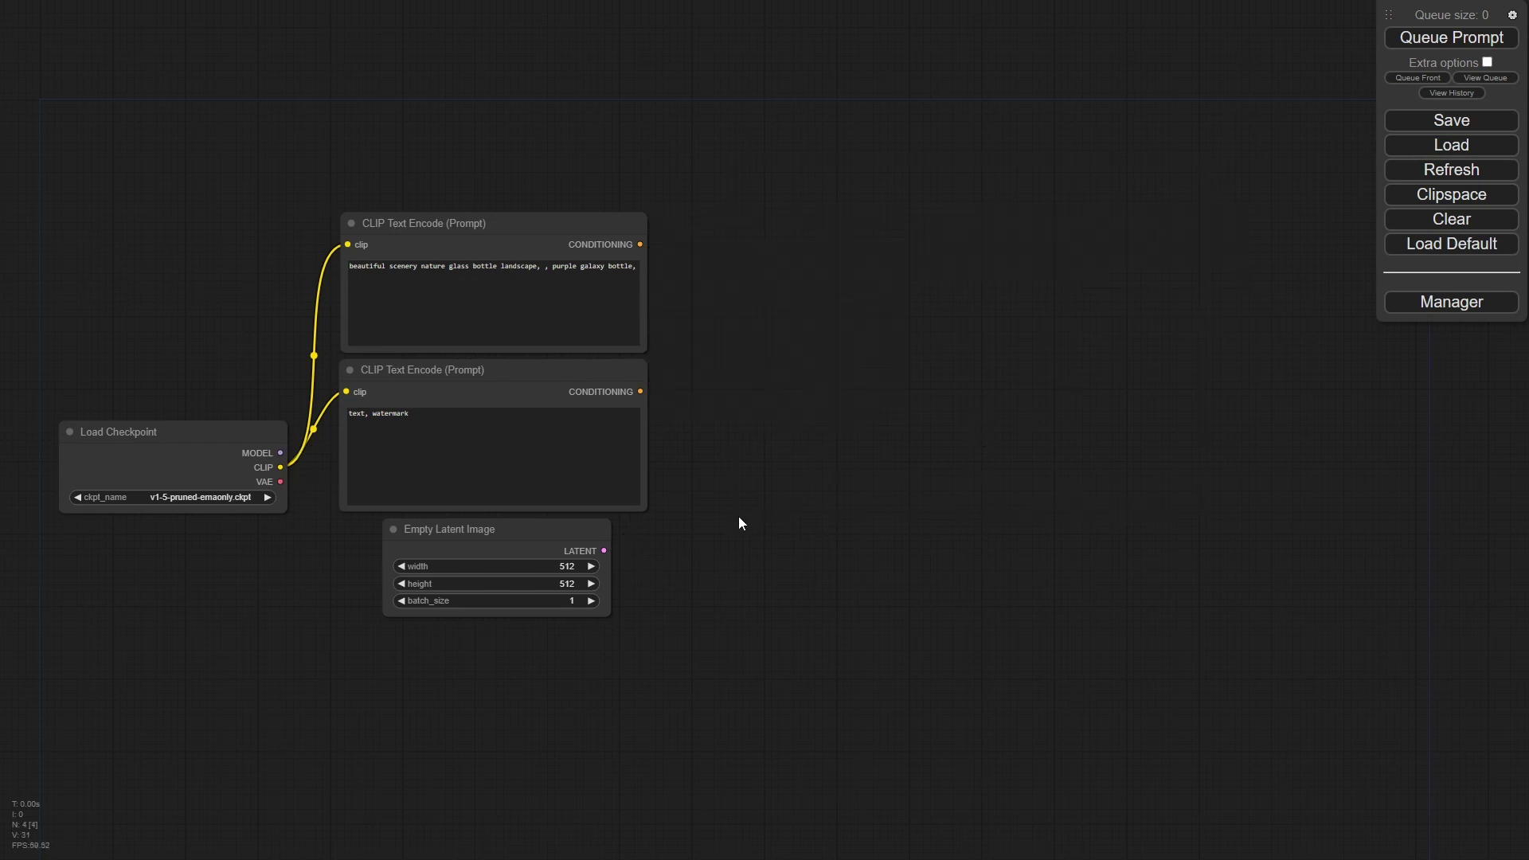
pyautogui.rightClick(778, 371)
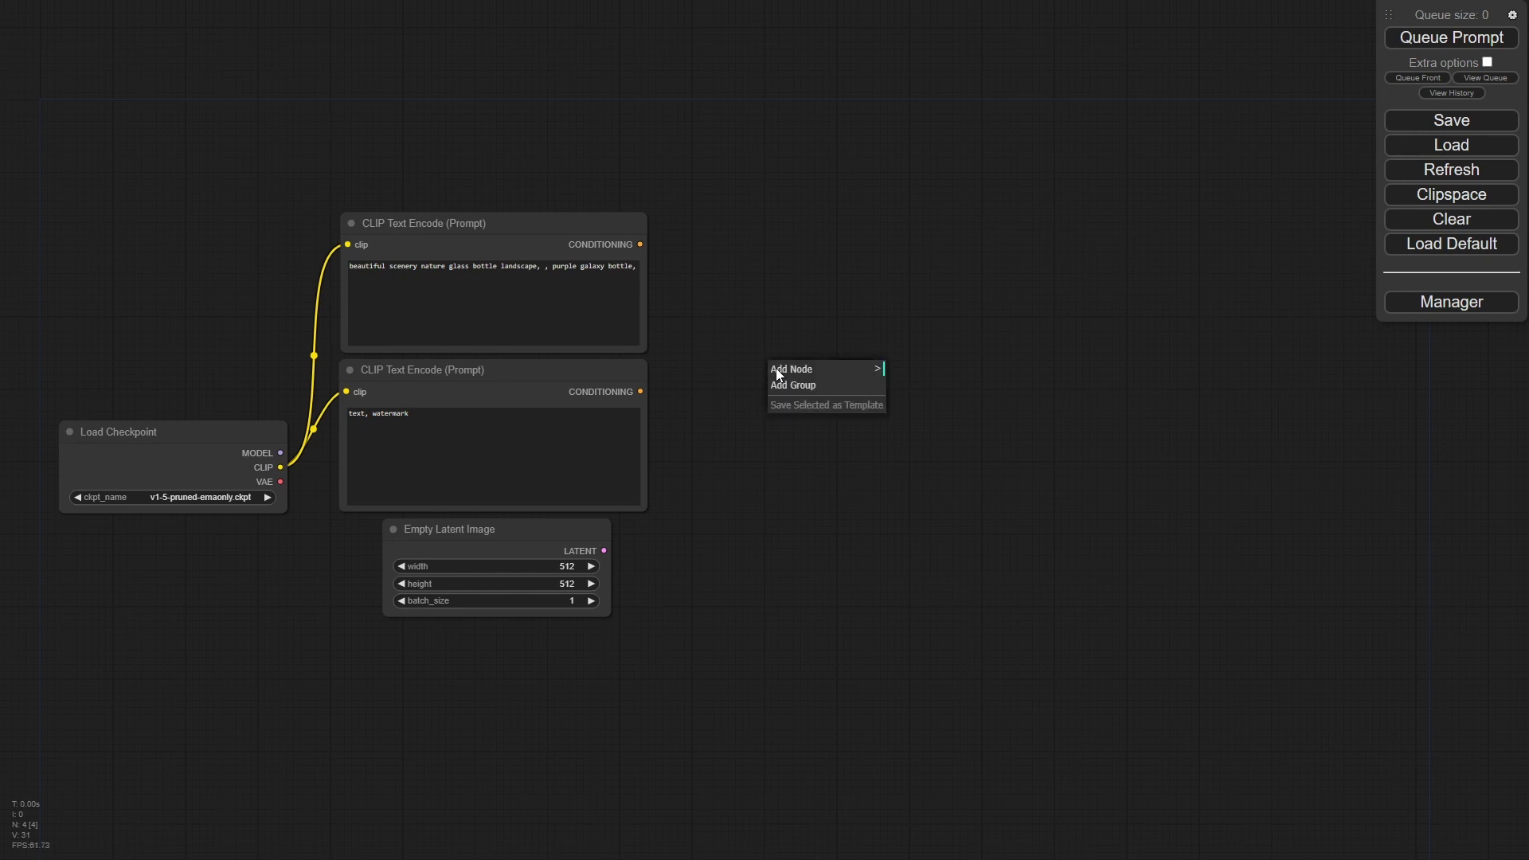
pyautogui.click(792, 370)
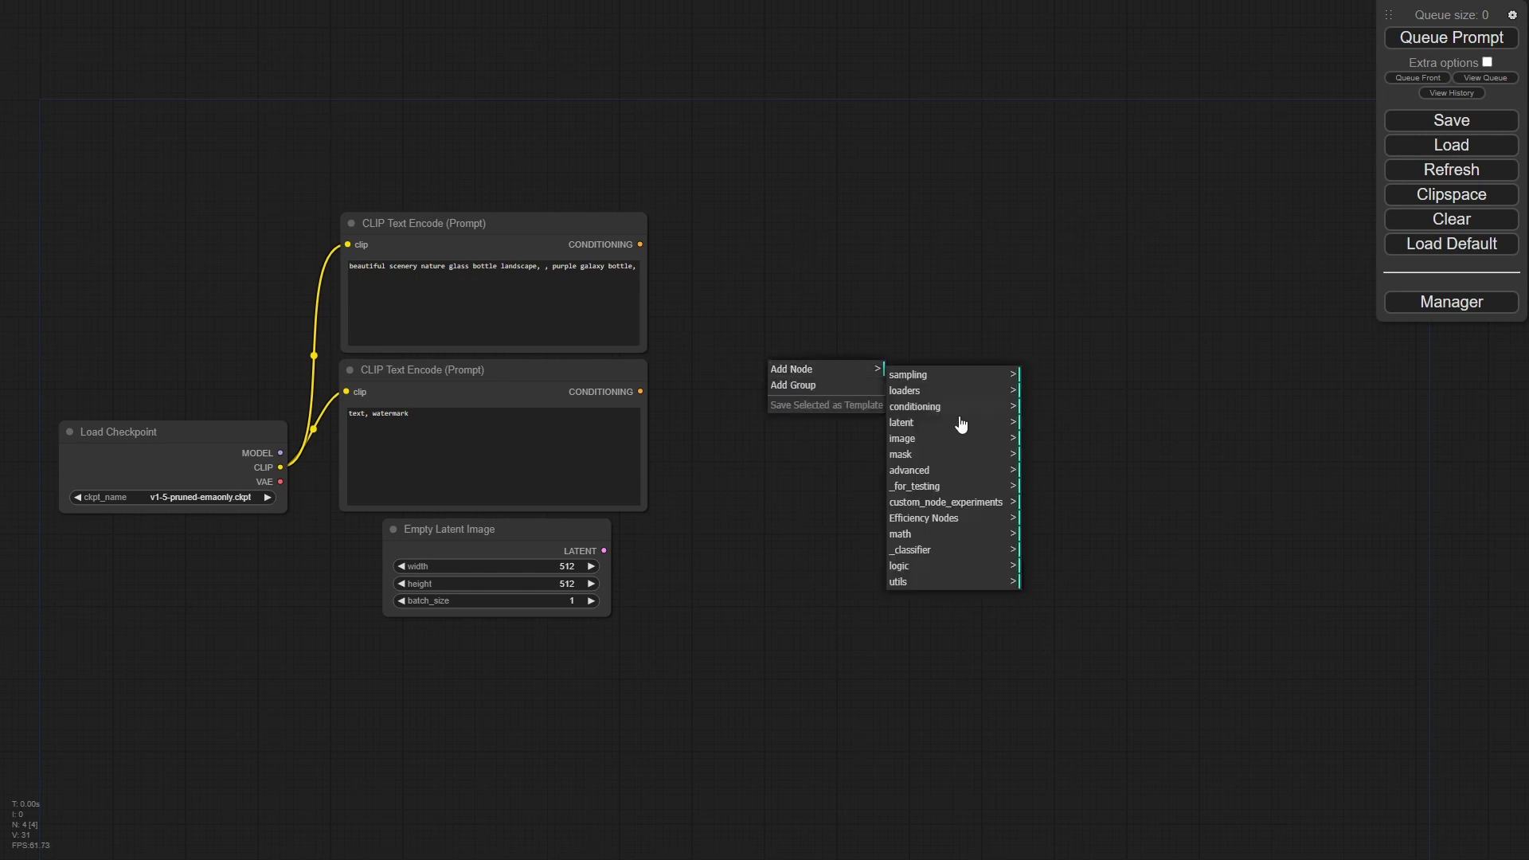
pyautogui.click(974, 522)
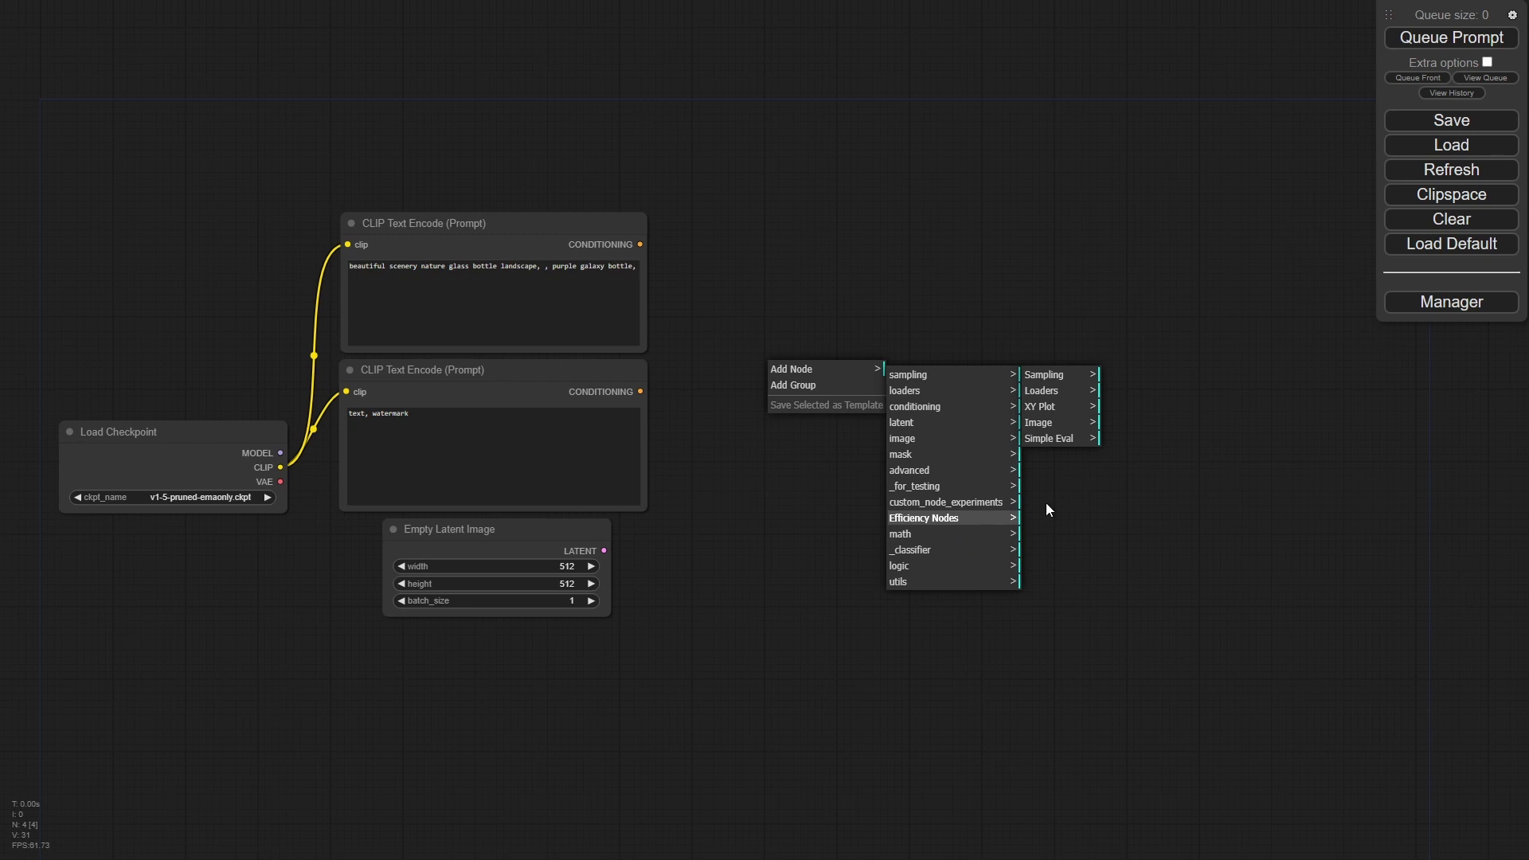
pyautogui.click(1060, 375)
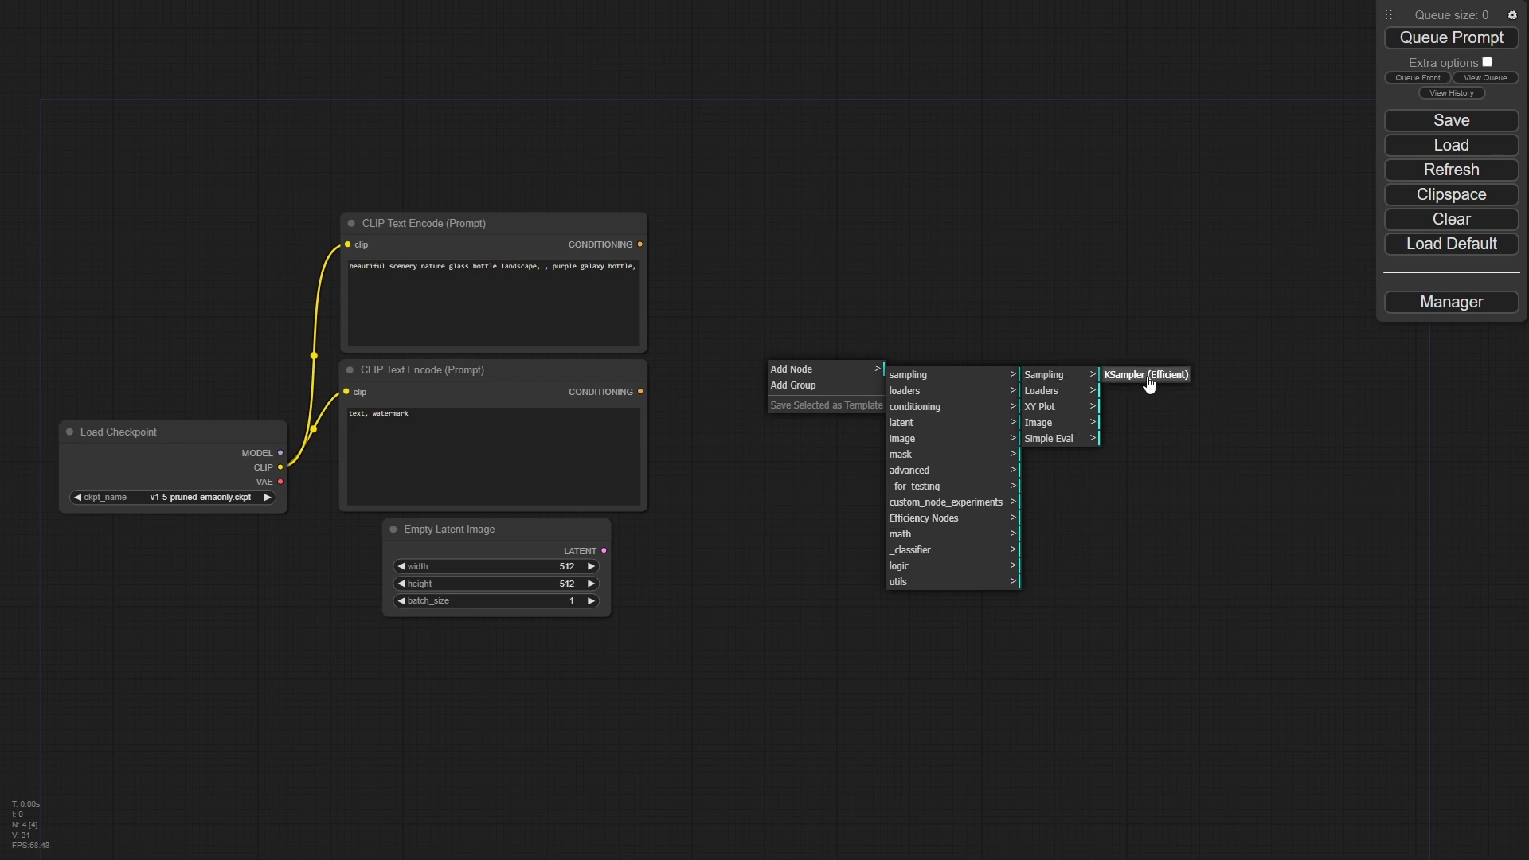
pyautogui.click(1150, 384)
# - Wire both prompts, checkpoint MODEL and VAE, and Empty Latent into the KSampler (Efficient)
pyautogui.moveTo(913, 353); pyautogui.dragTo(836, 227)
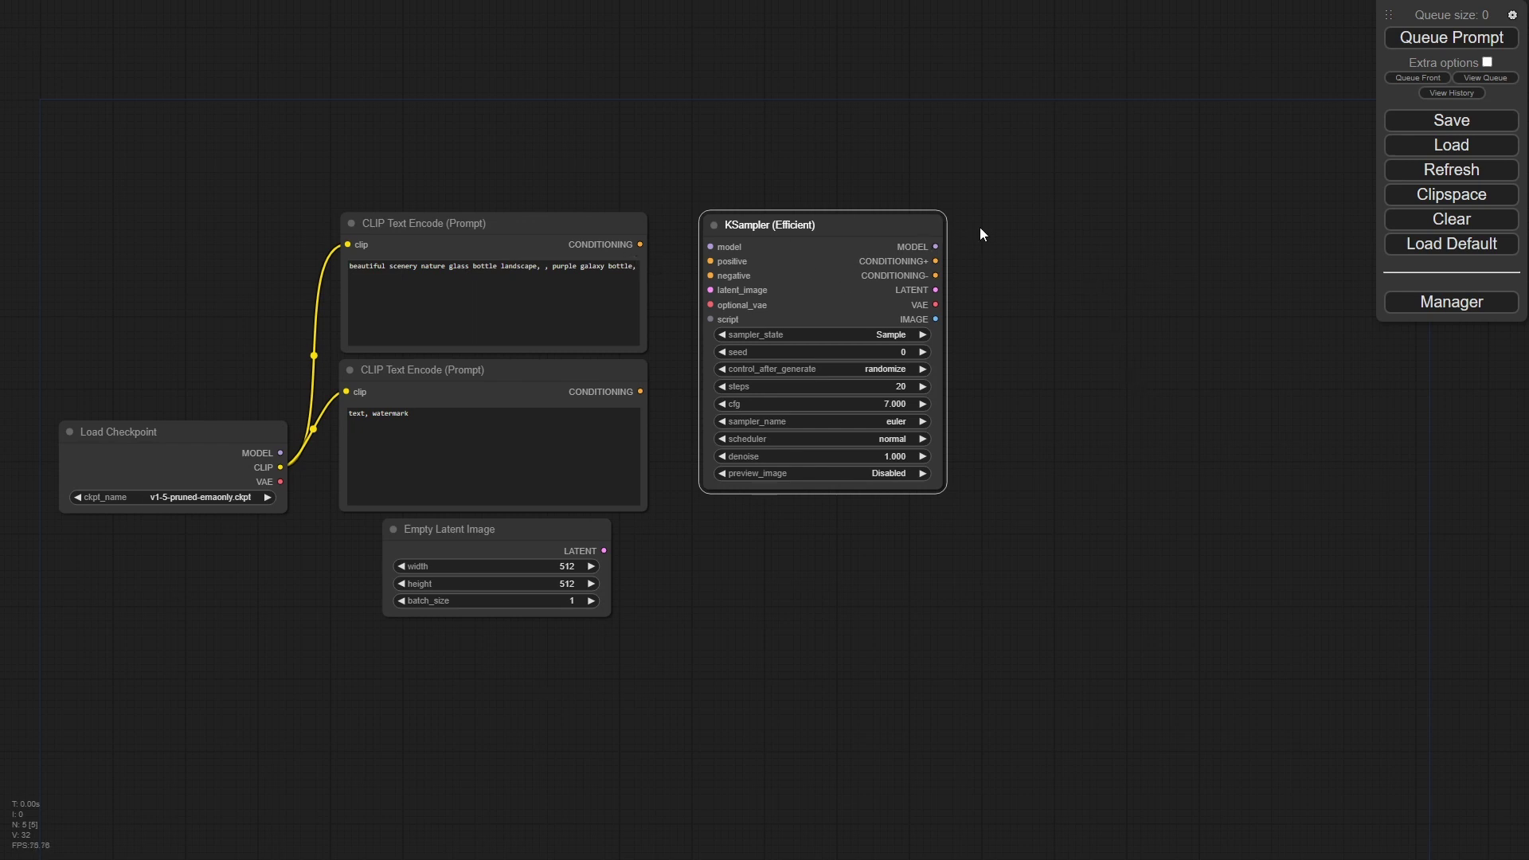
pyautogui.moveTo(640, 245); pyautogui.dragTo(711, 261)
pyautogui.moveTo(640, 392); pyautogui.dragTo(710, 275)
pyautogui.moveTo(280, 453); pyautogui.dragTo(710, 247)
pyautogui.moveTo(281, 482); pyautogui.dragTo(711, 305)
pyautogui.moveTo(605, 551); pyautogui.dragTo(710, 290)
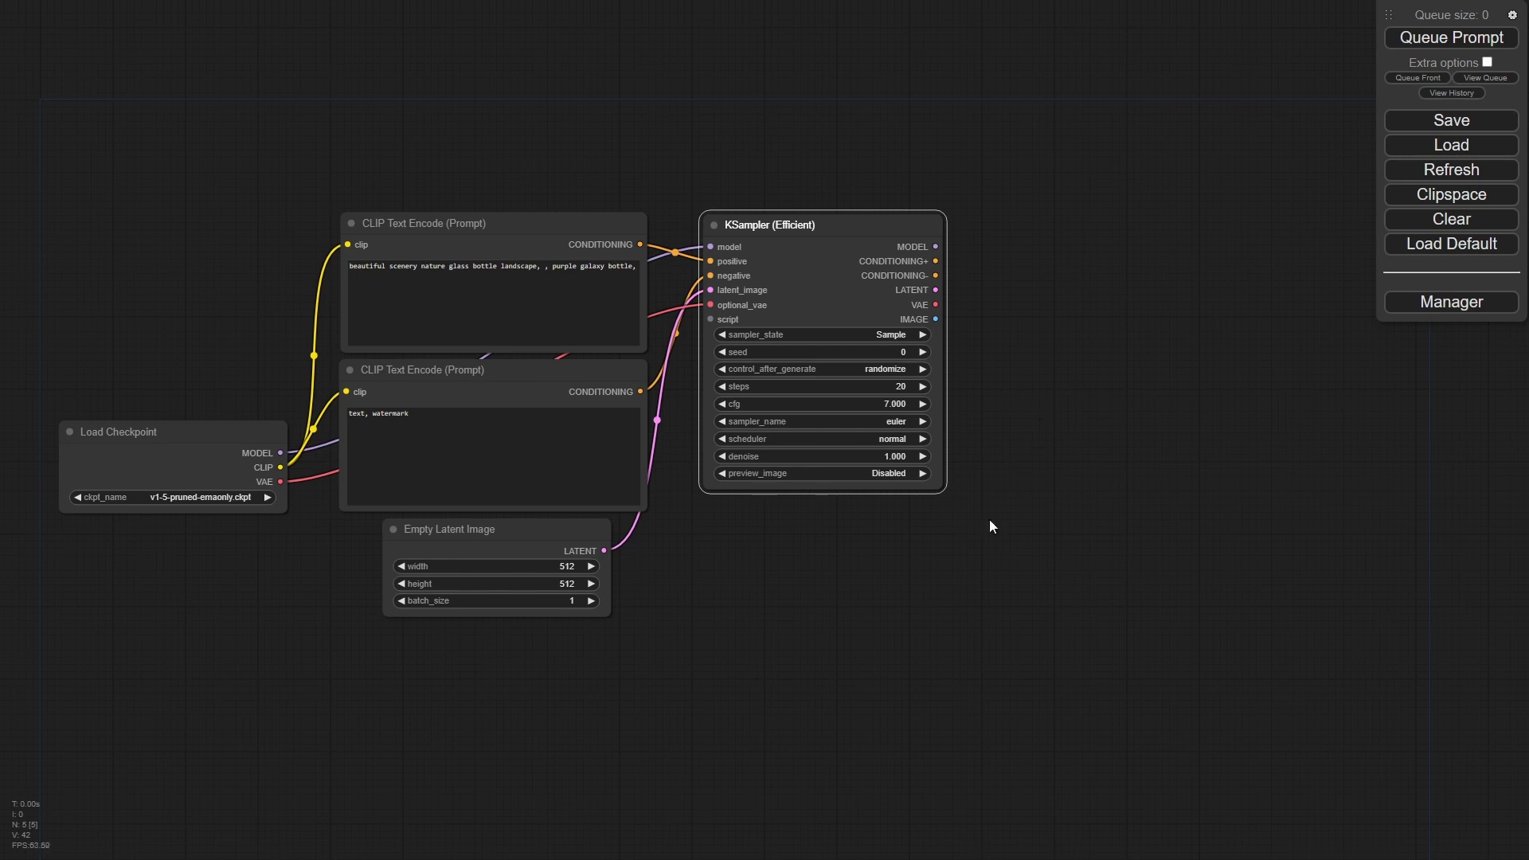
# - Enable preview_image, queue a run, and enlarge the KSampler (Efficient) node to show the glass-bottle preview
pyautogui.click(884, 470)
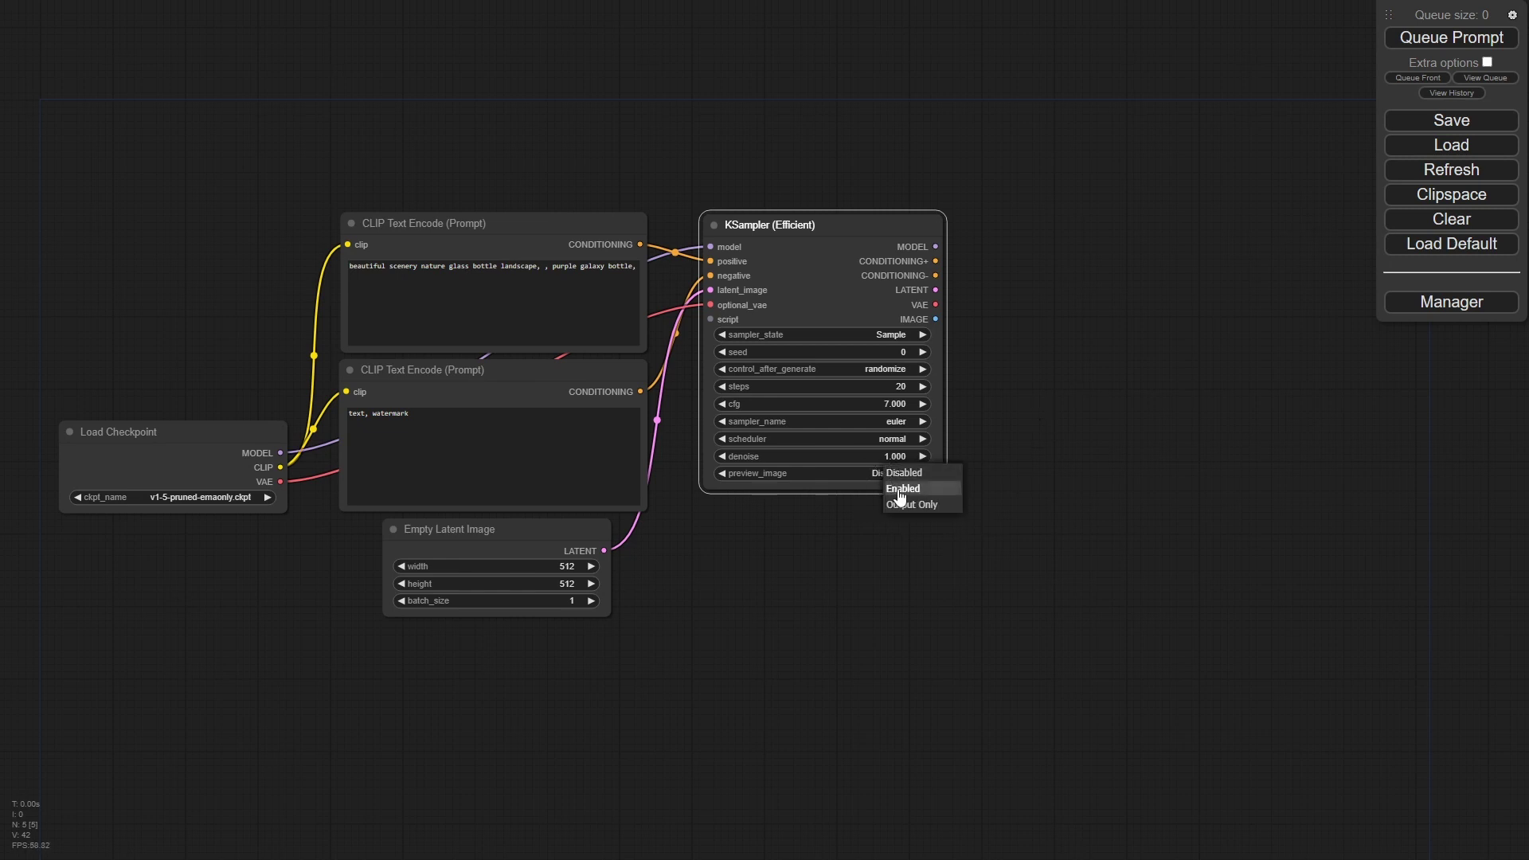
pyautogui.click(899, 489)
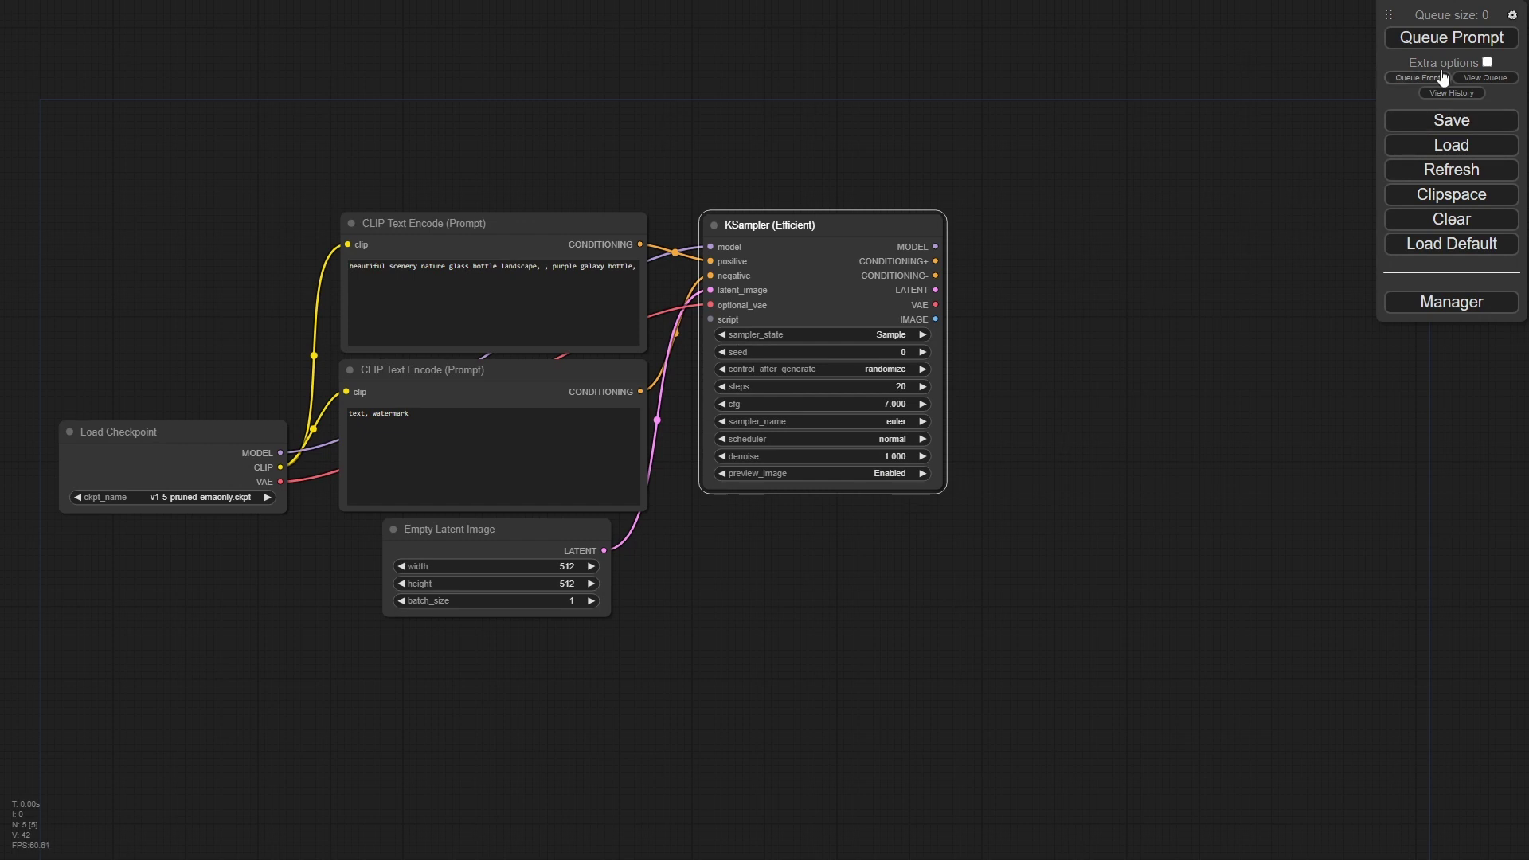
pyautogui.click(1448, 44)
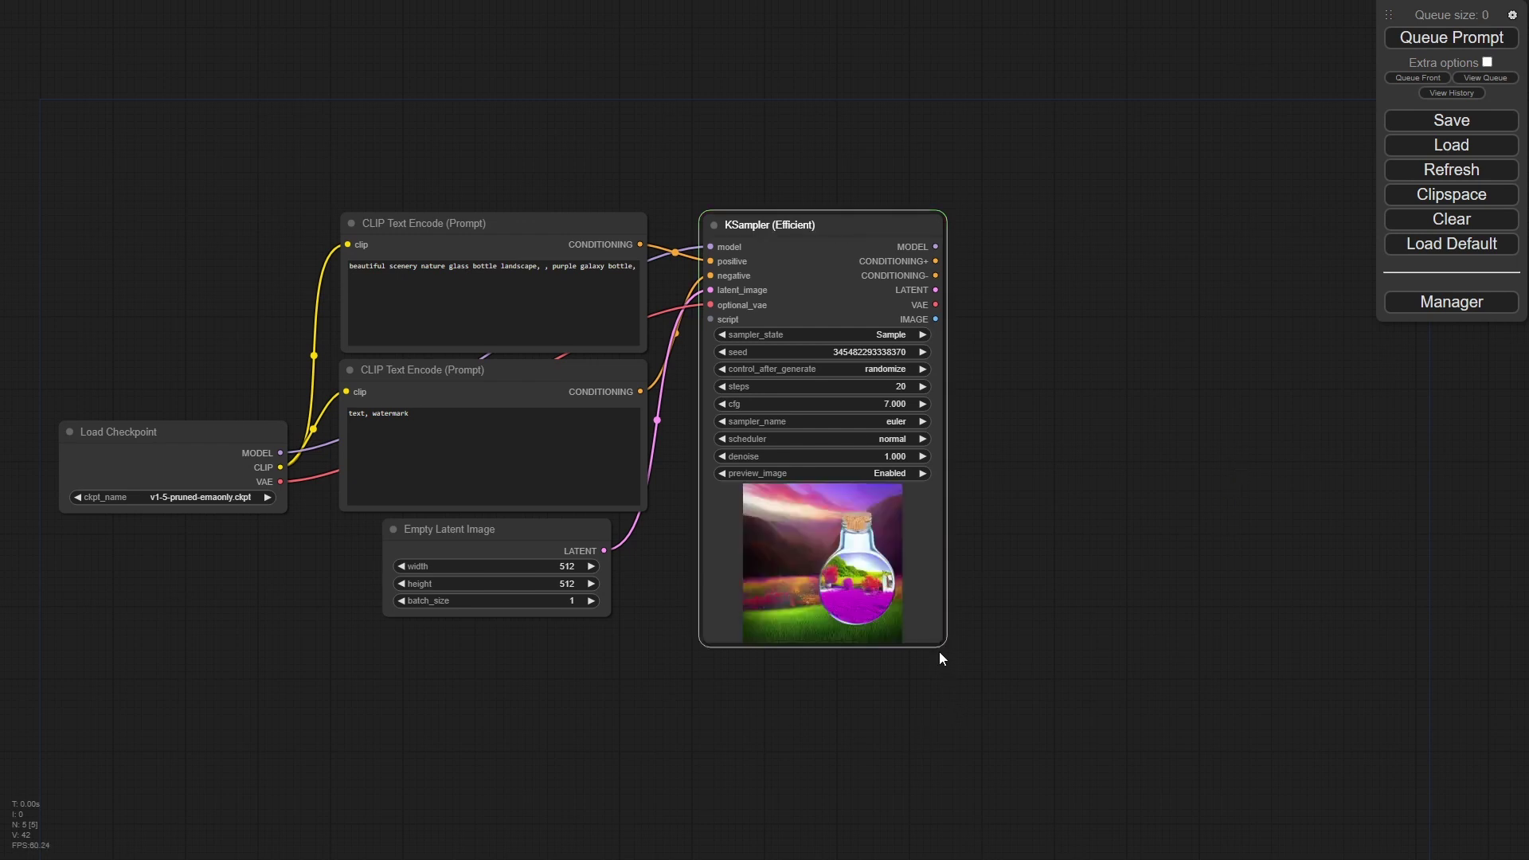
pyautogui.moveTo(945, 645); pyautogui.dragTo(951, 708)
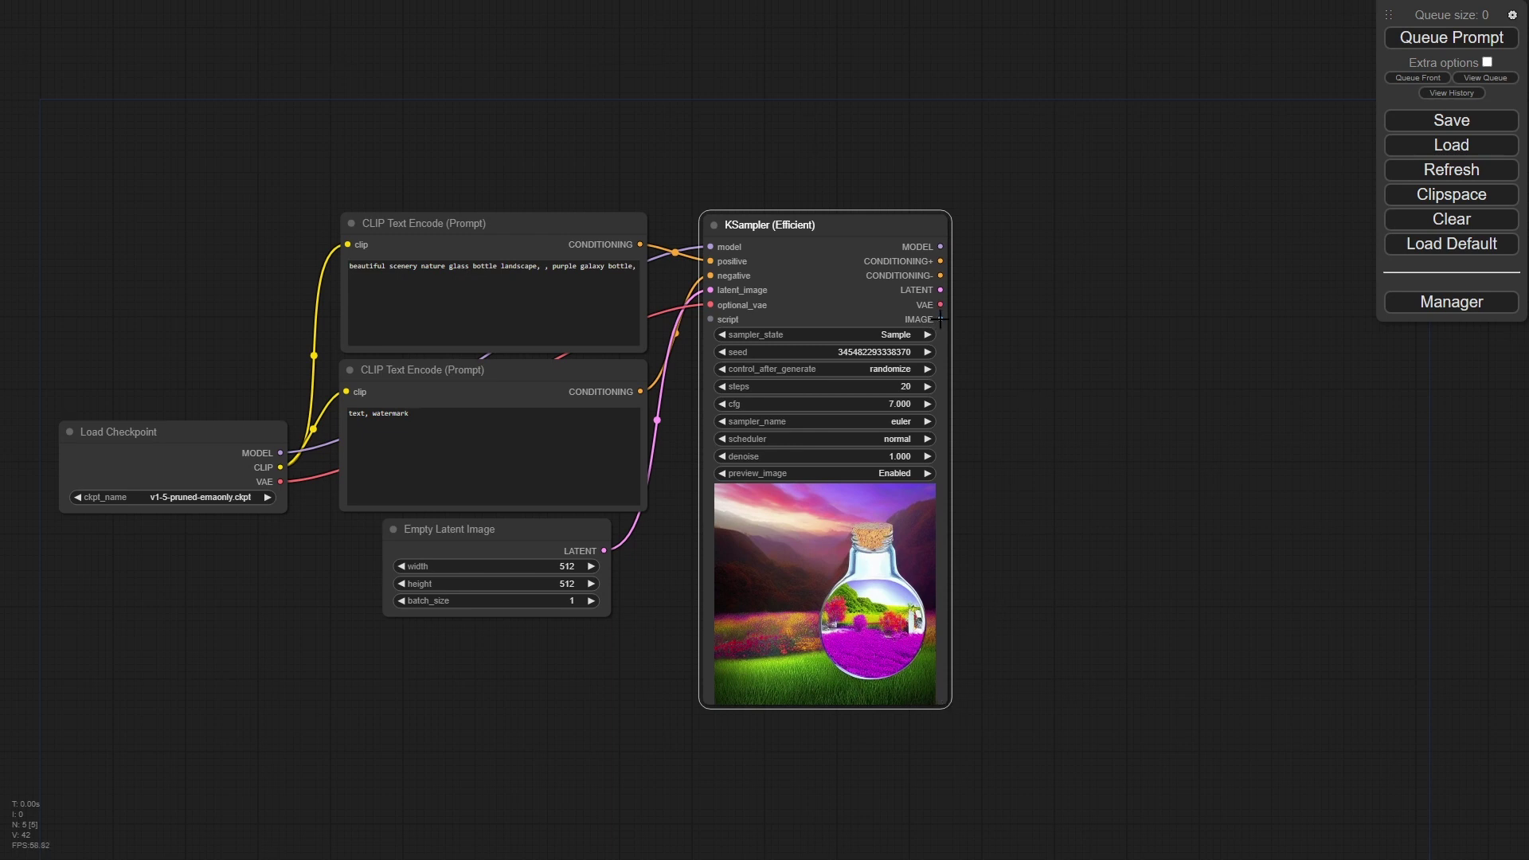
pyautogui.moveTo(941, 319); pyautogui.dragTo(1133, 397)
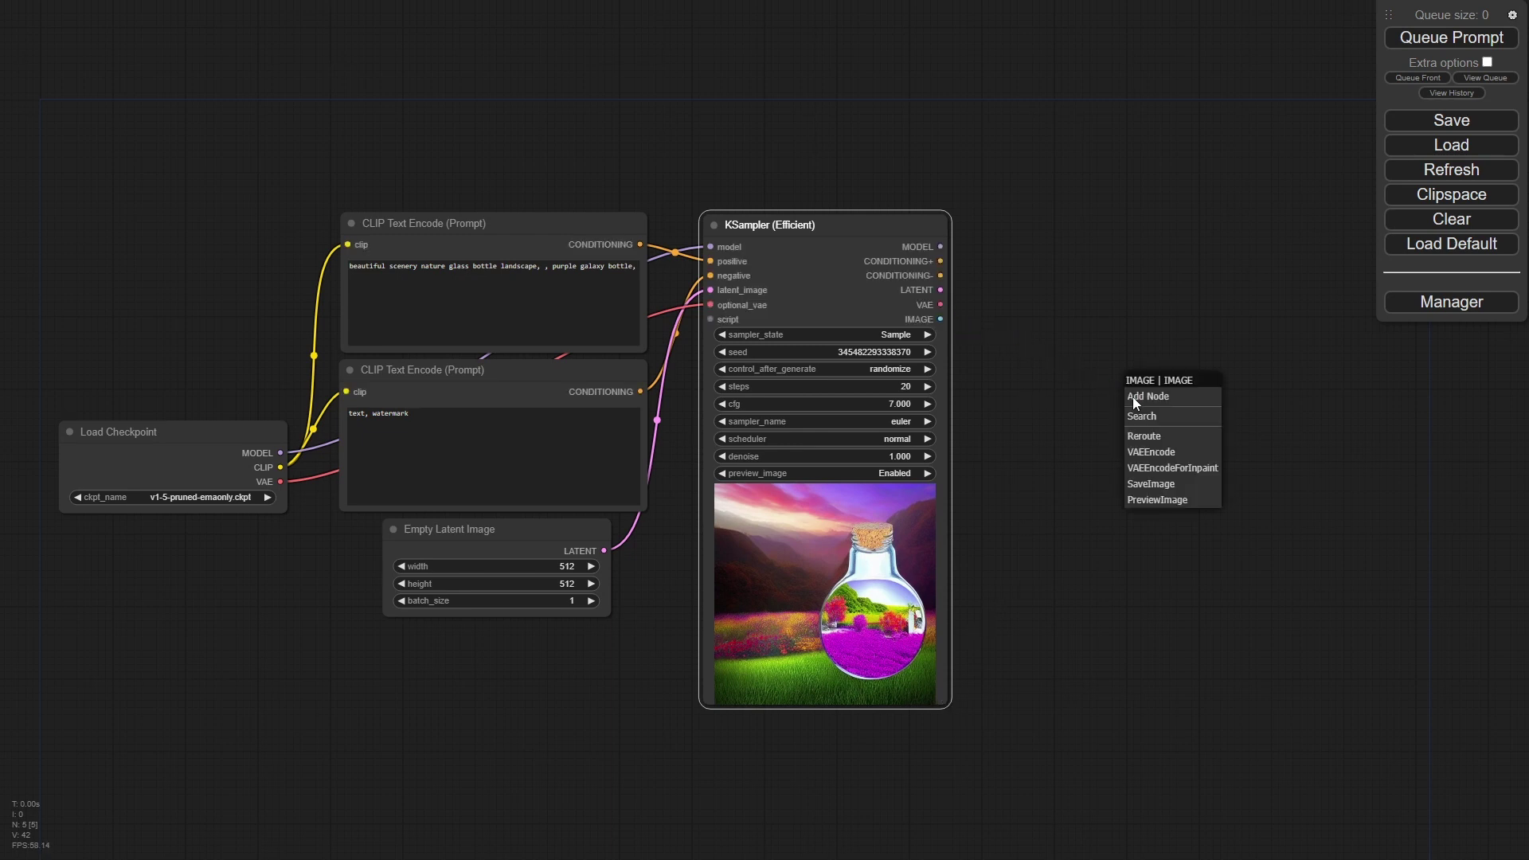
# - Feed the sampler's IMAGE output into a new Save Image node beside it and queue another image
pyautogui.click(1155, 484)
pyautogui.moveTo(1222, 388); pyautogui.dragTo(1144, 342)
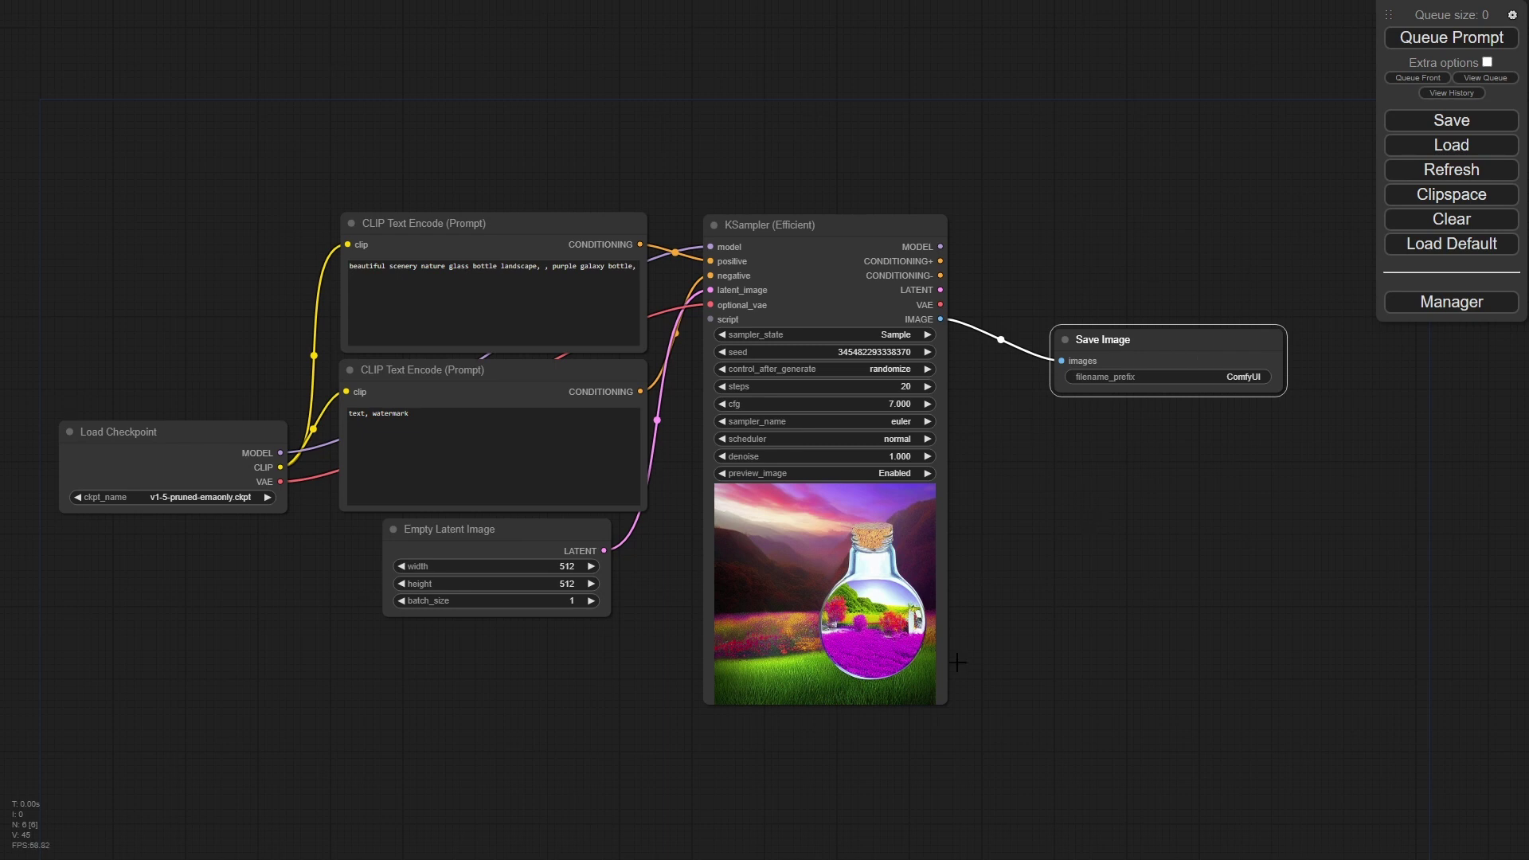
pyautogui.moveTo(1171, 341); pyautogui.dragTo(1187, 333)
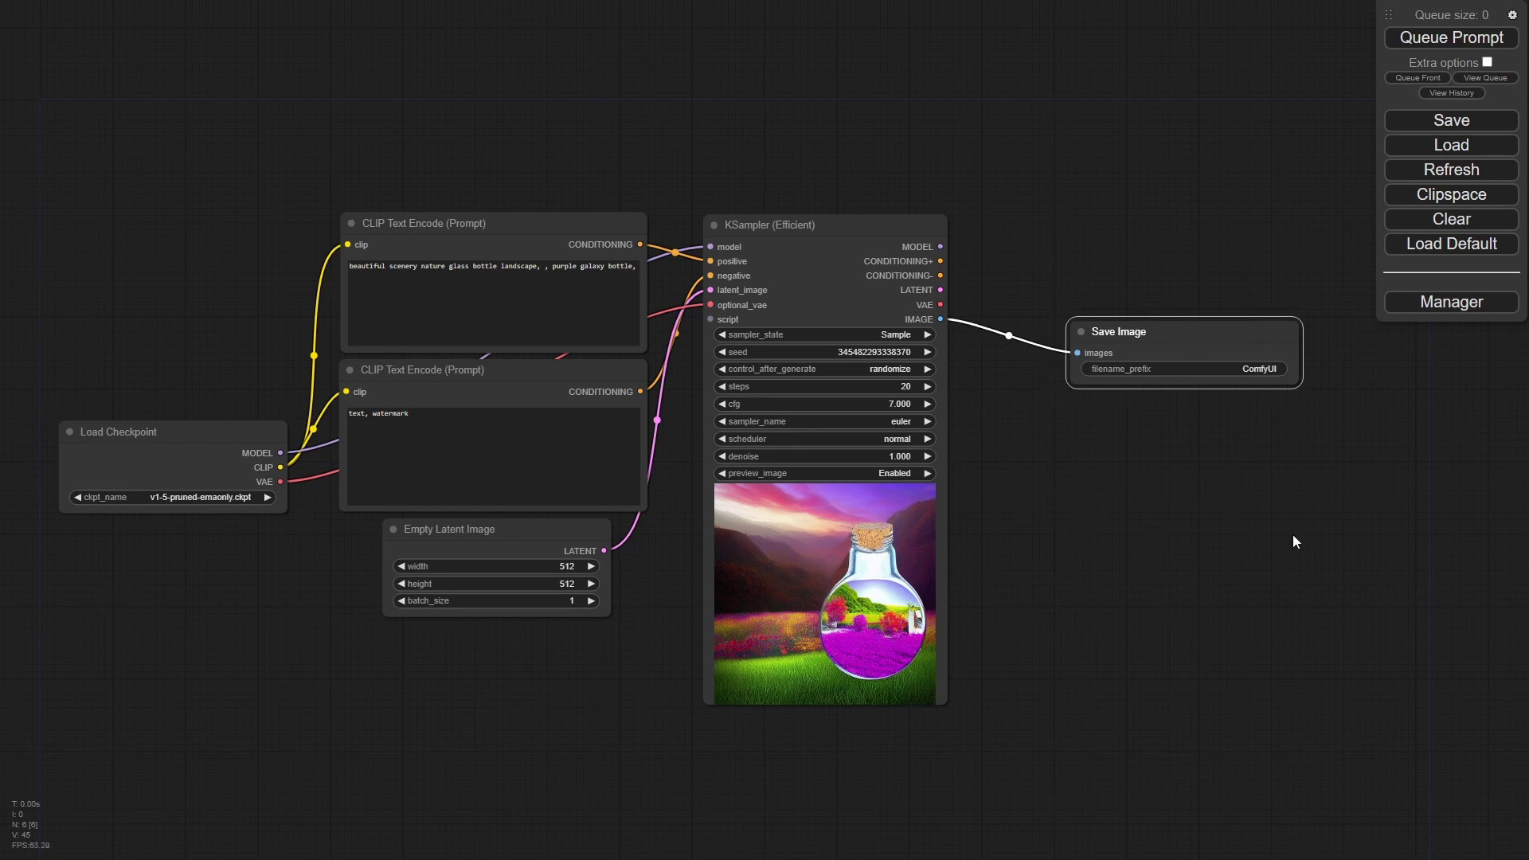
pyautogui.click(1422, 78)
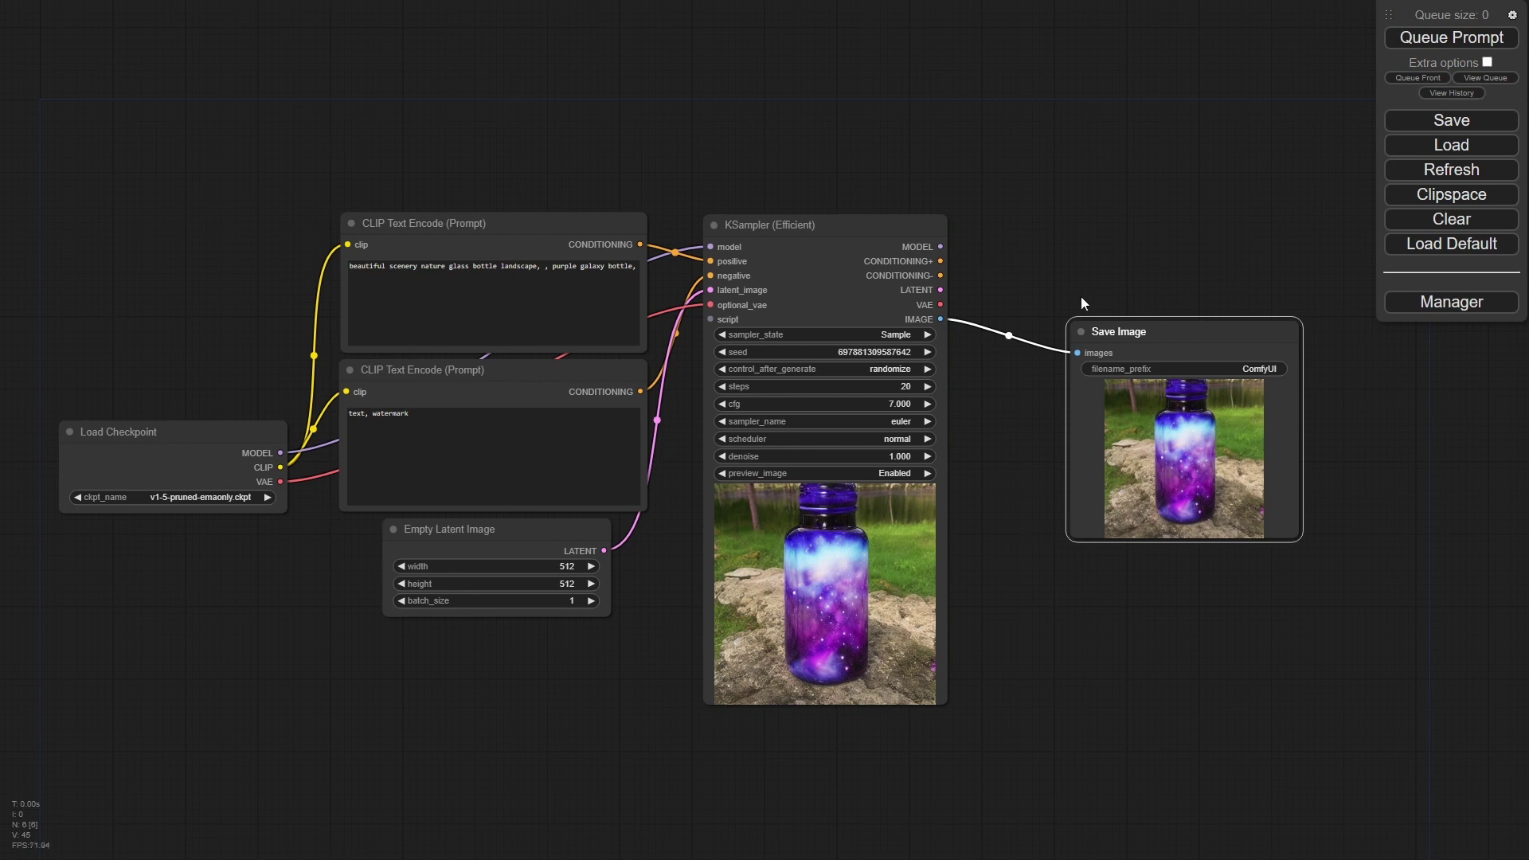
pyautogui.click(859, 226)
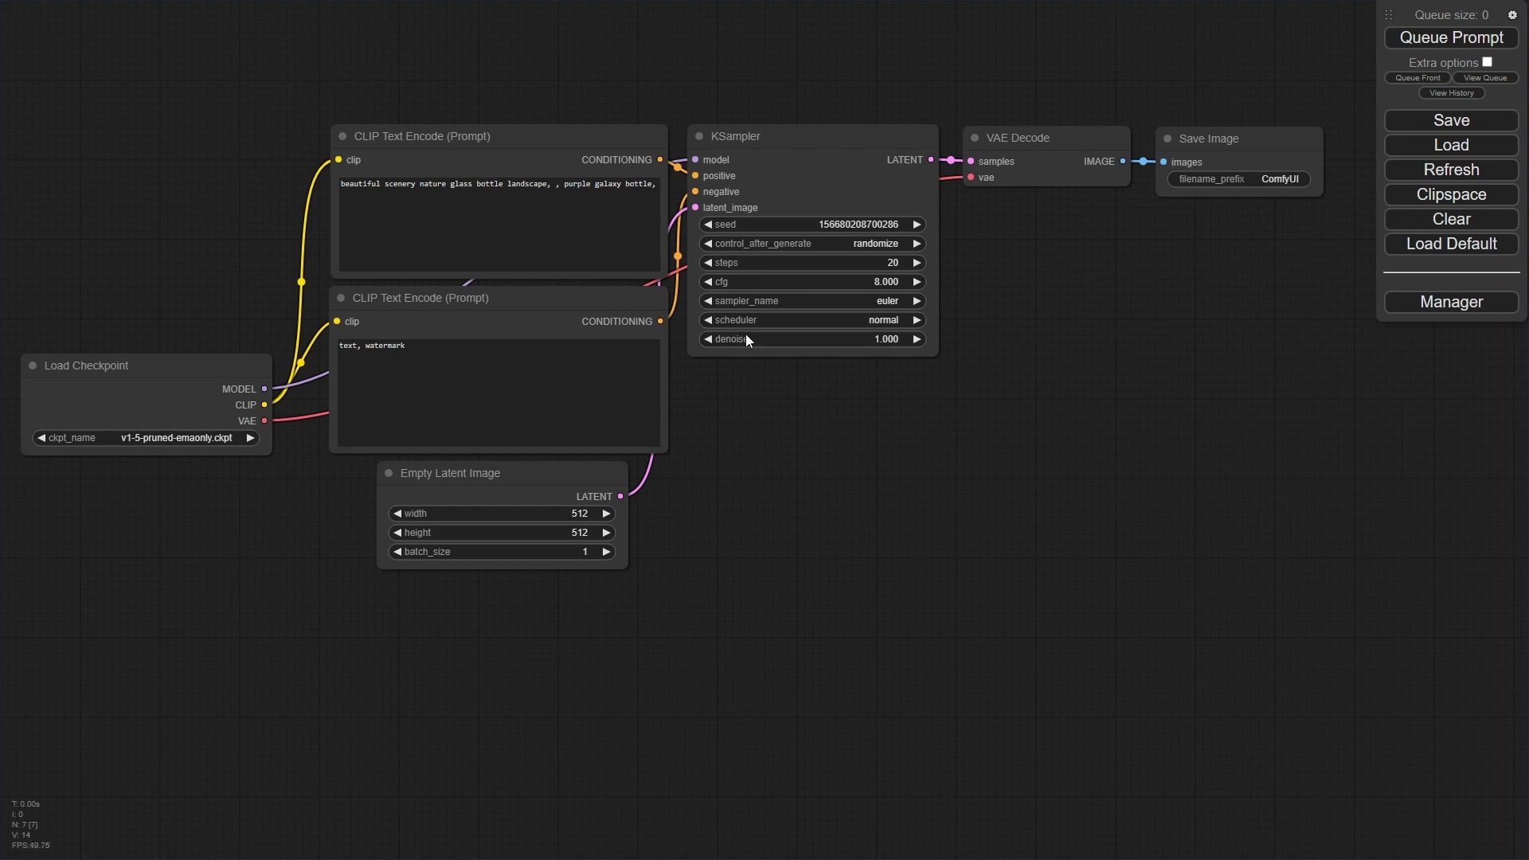
# - Nest both CLIP Text Encode nodes into one node named 'Prompts', overwriting the existing definition
pyautogui.click(506, 150)
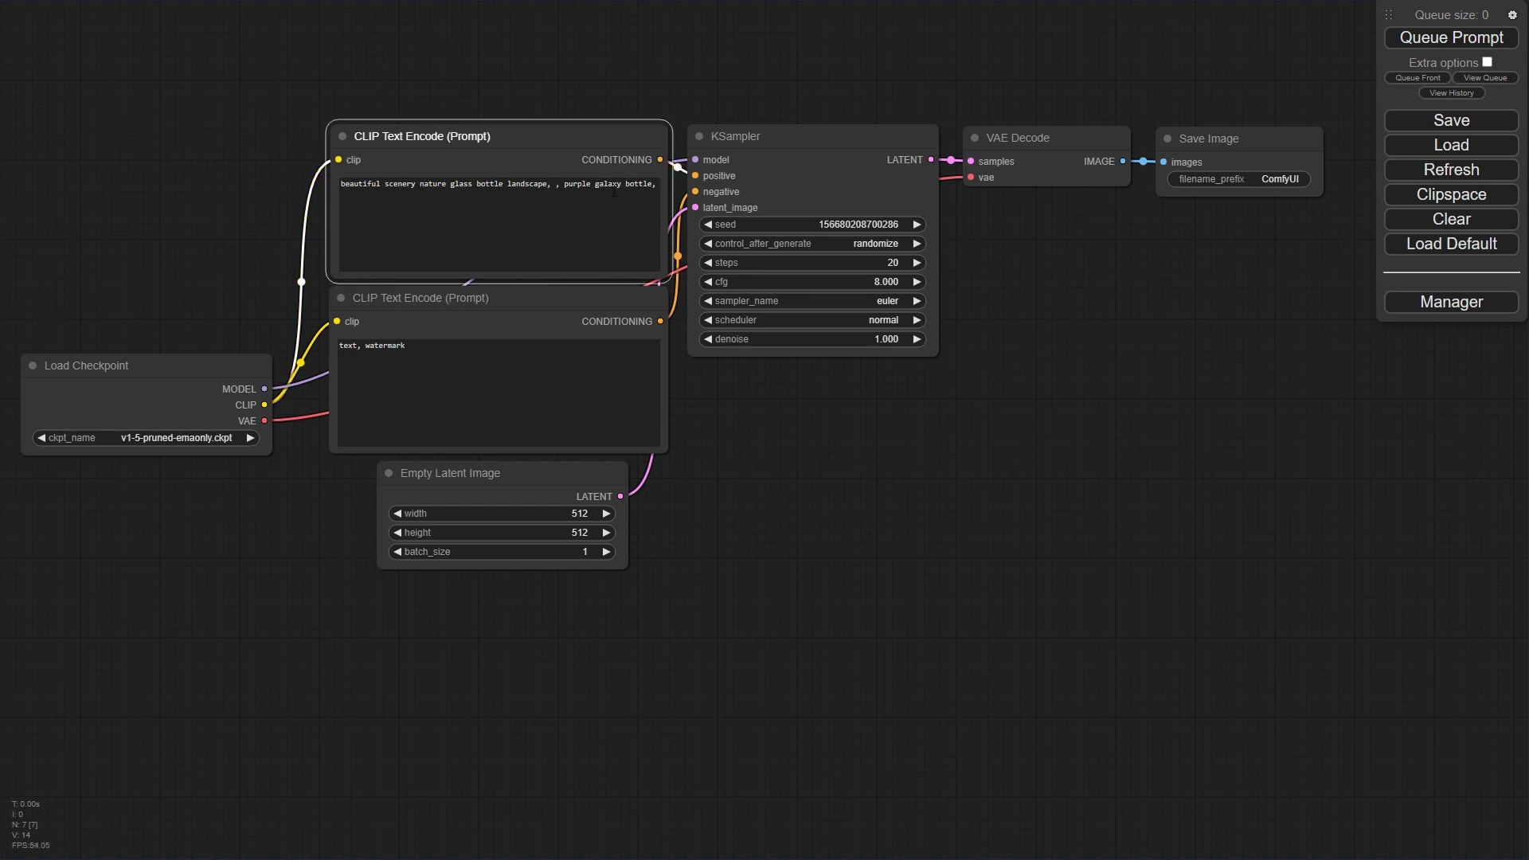
pyautogui.keyDown('shift'); pyautogui.click(562, 306); pyautogui.keyUp('shift')
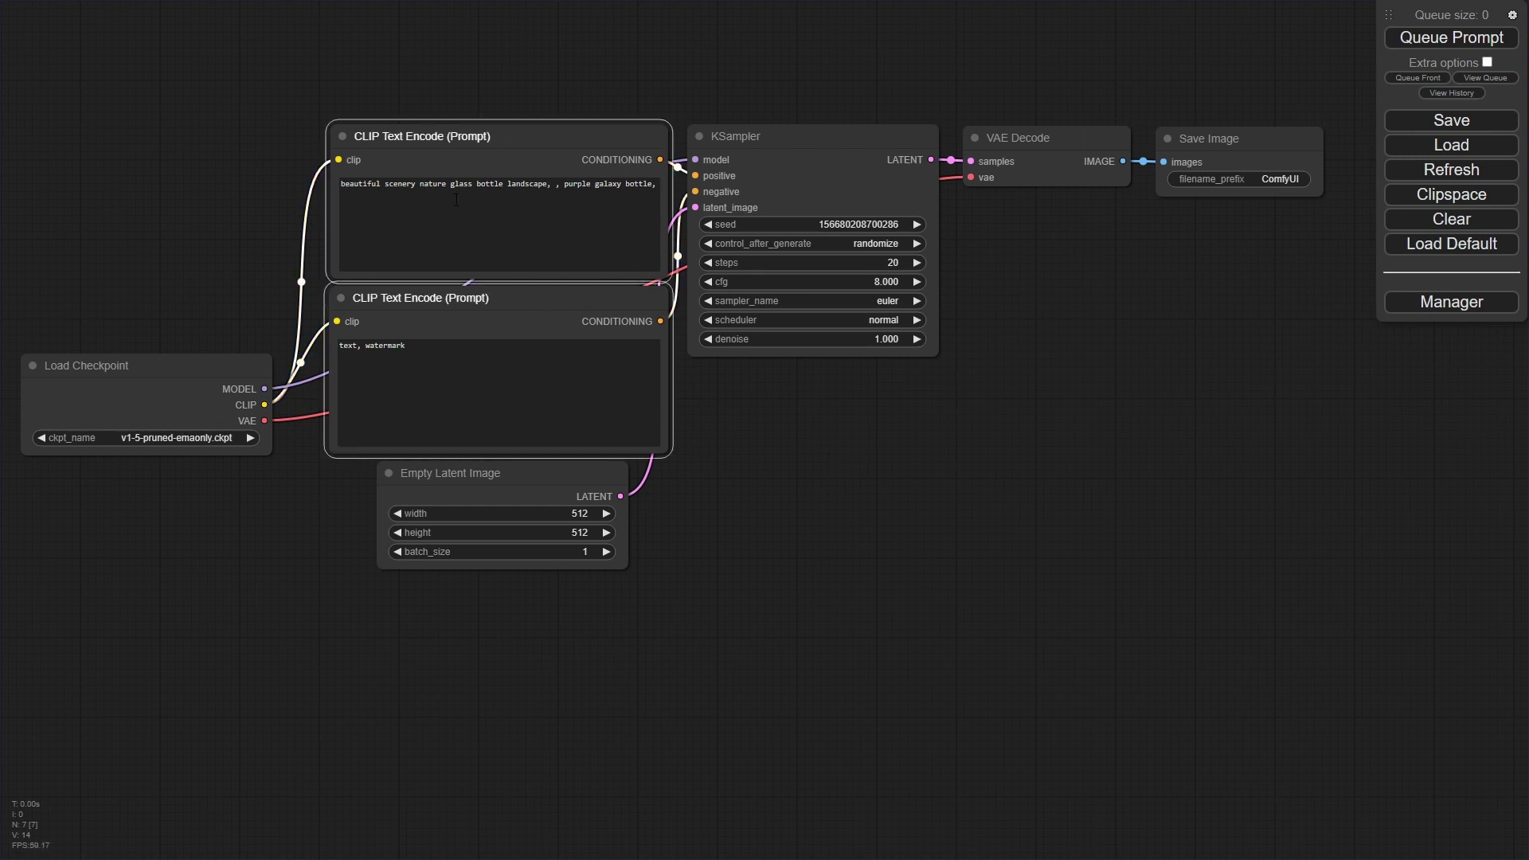
pyautogui.rightClick(518, 308)
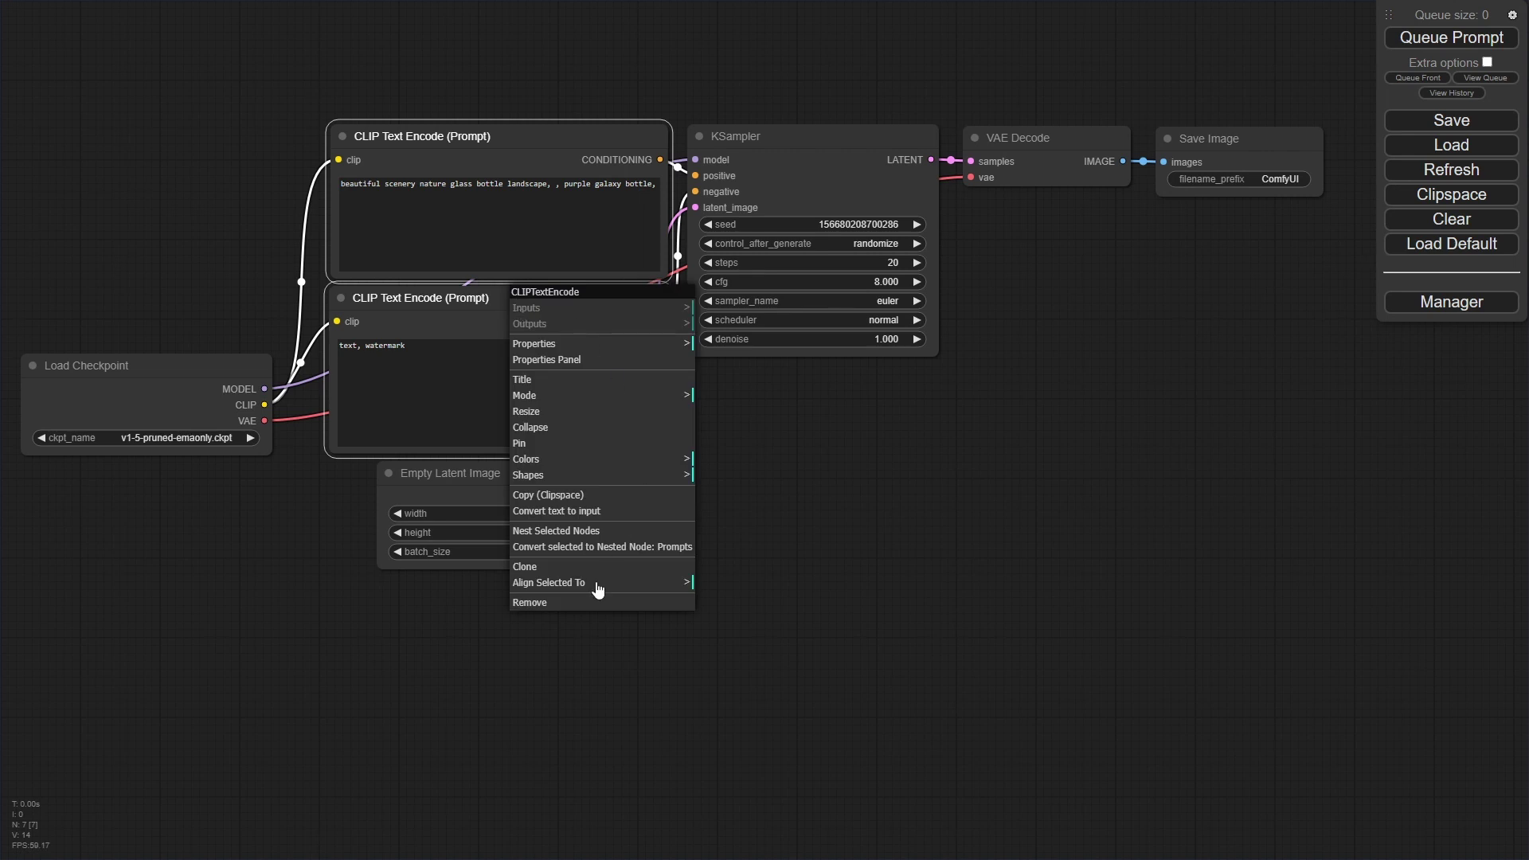
pyautogui.click(603, 534)
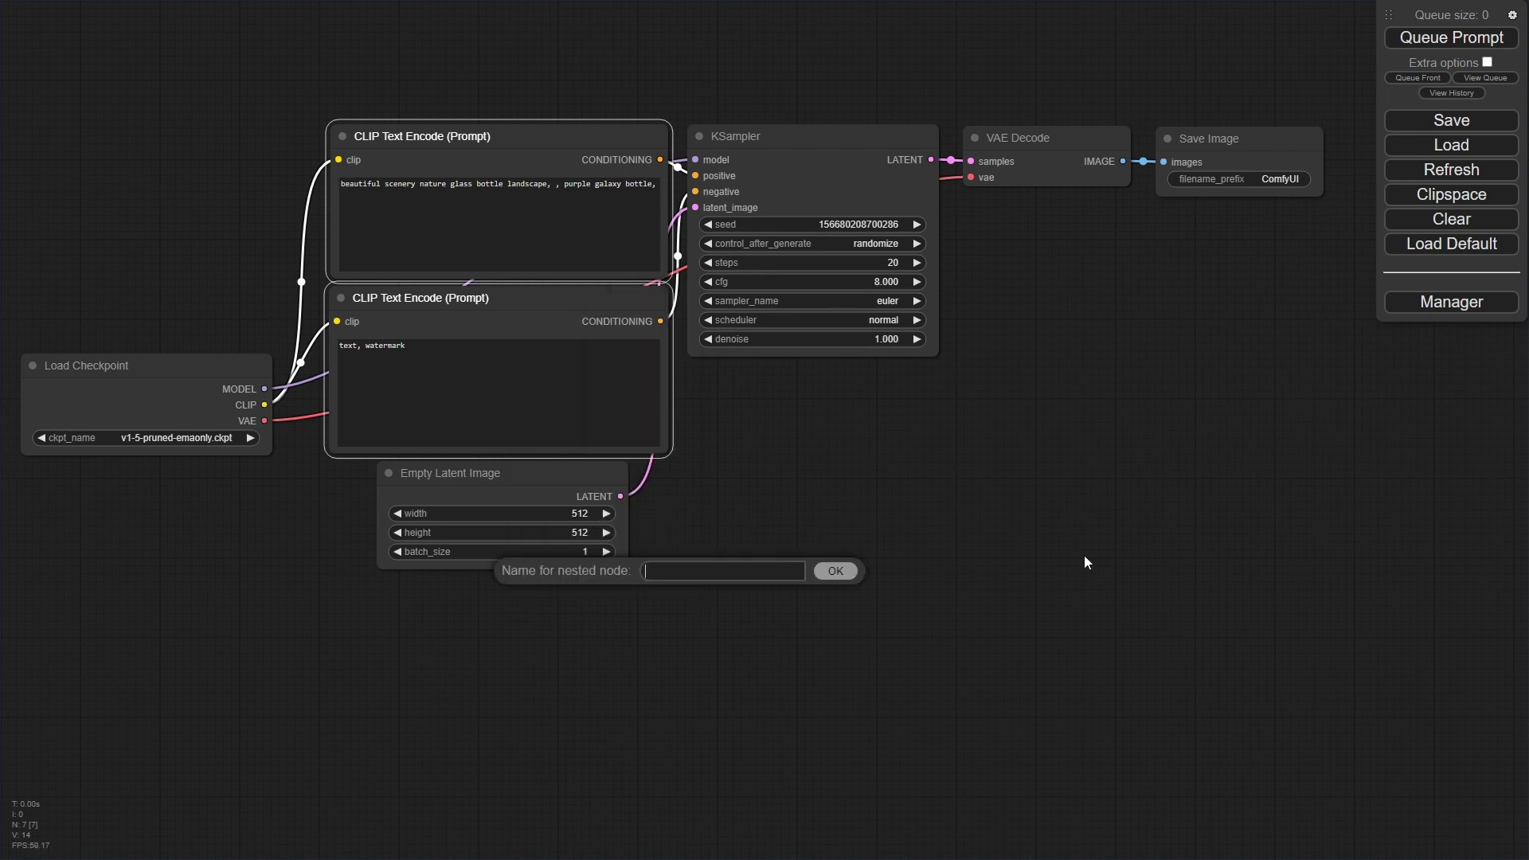
pyautogui.write('Prompts')
pyautogui.press('Return')
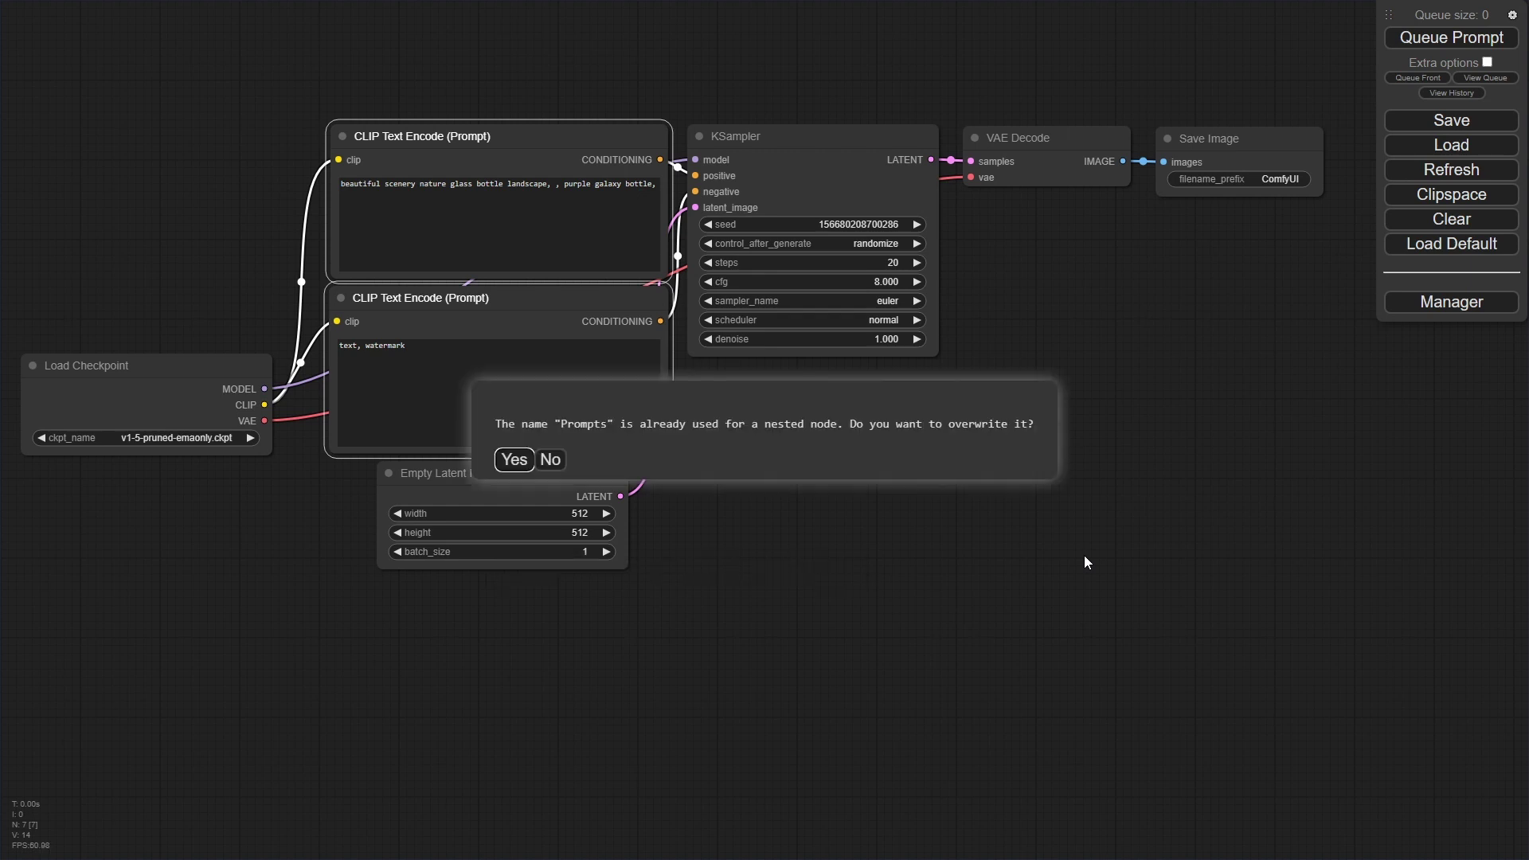
pyautogui.click(515, 461)
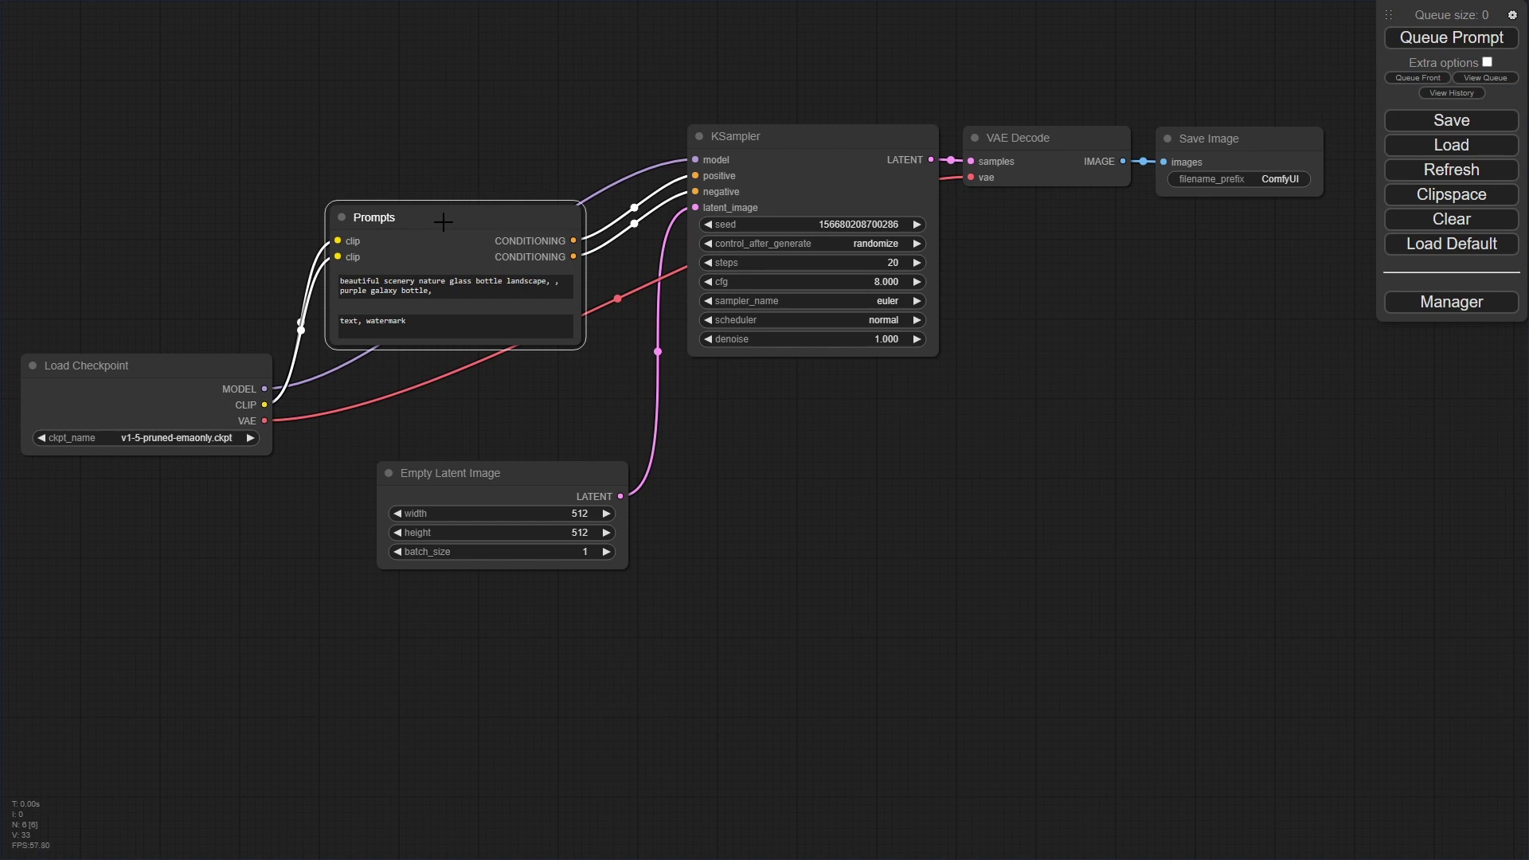
# - Move the Prompts node higher on the canvas, leaving its title unchanged as 'Prompts'
pyautogui.moveTo(435, 229); pyautogui.dragTo(449, 146)
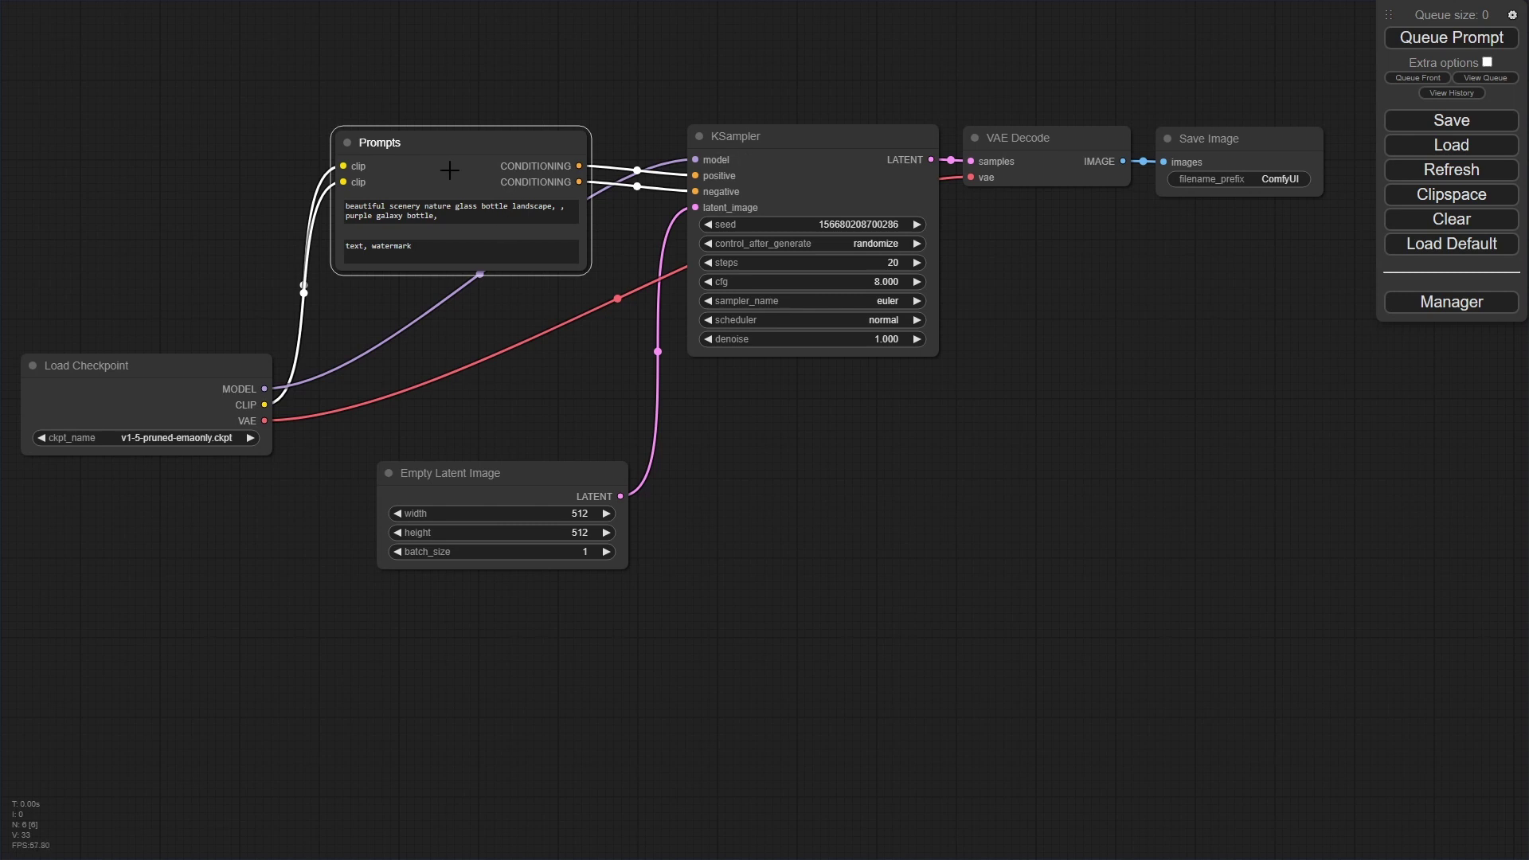
pyautogui.rightClick(449, 157)
pyautogui.click(478, 242)
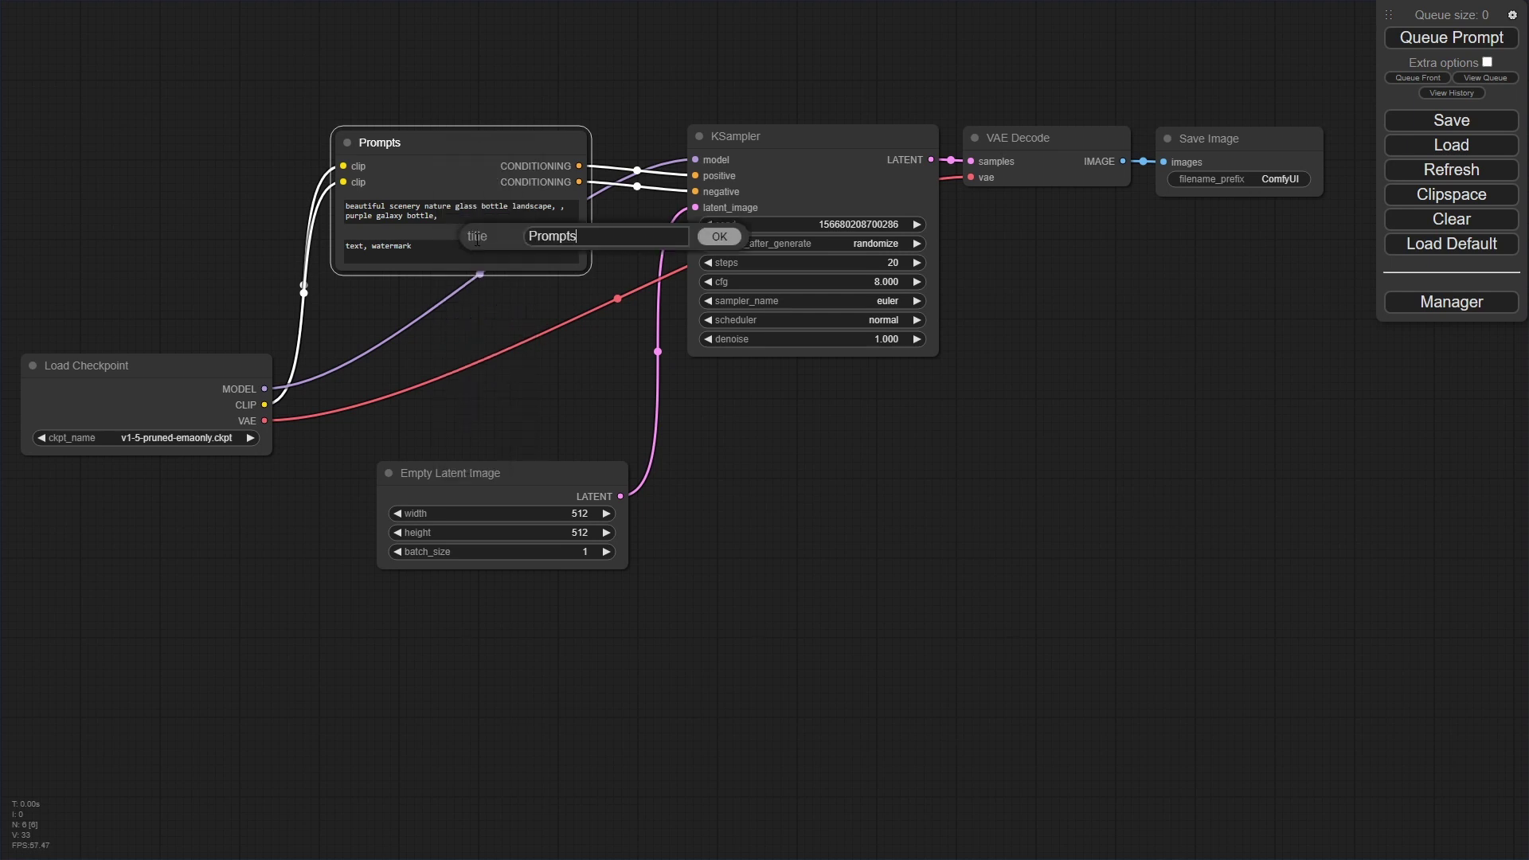
pyautogui.click(720, 237)
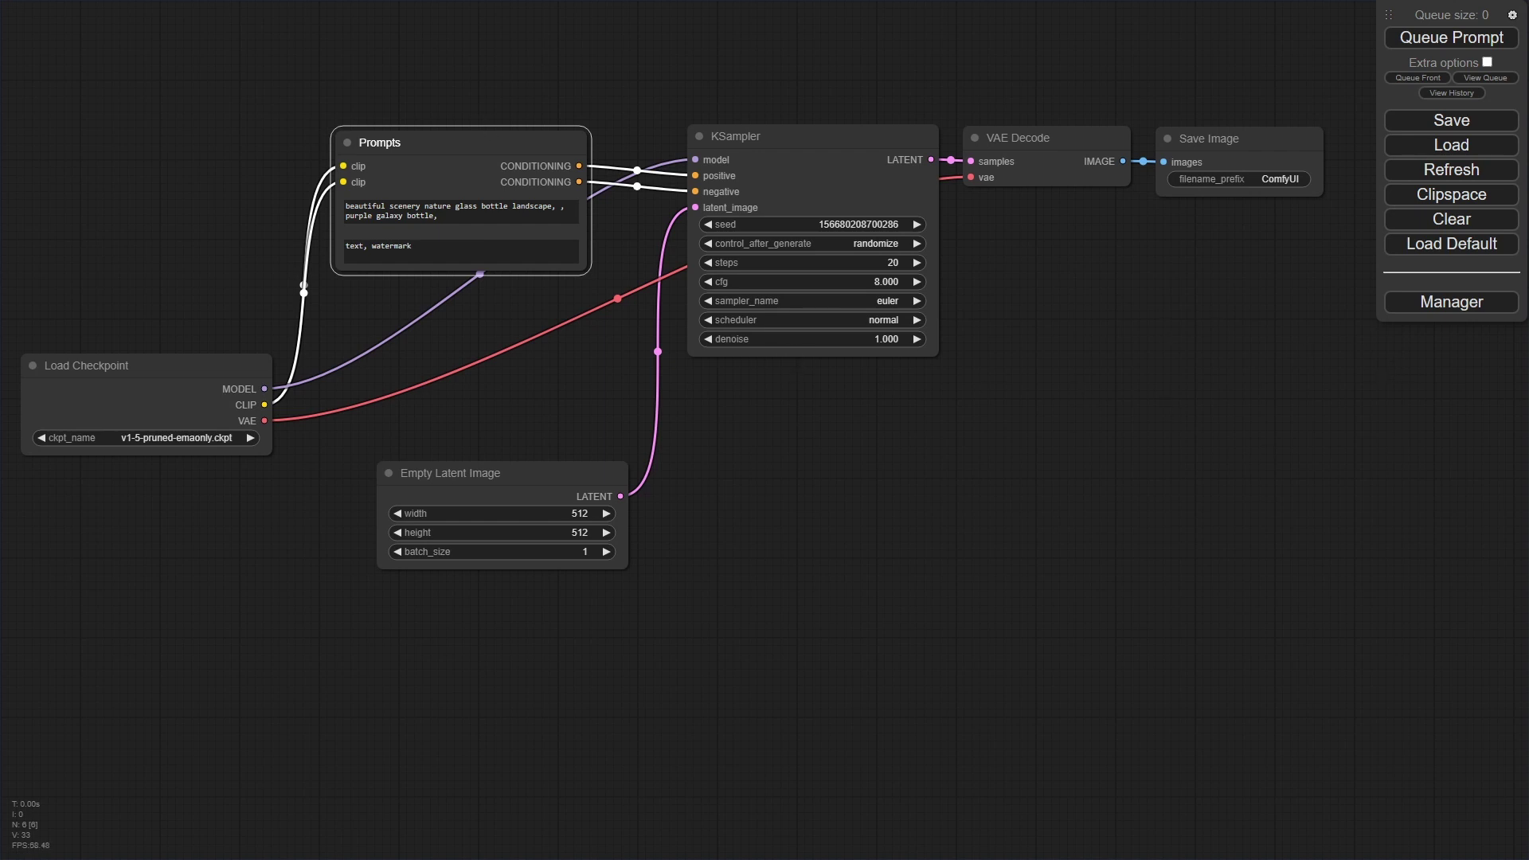
pyautogui.moveTo(1528, 212); pyautogui.dragTo(699, 86)
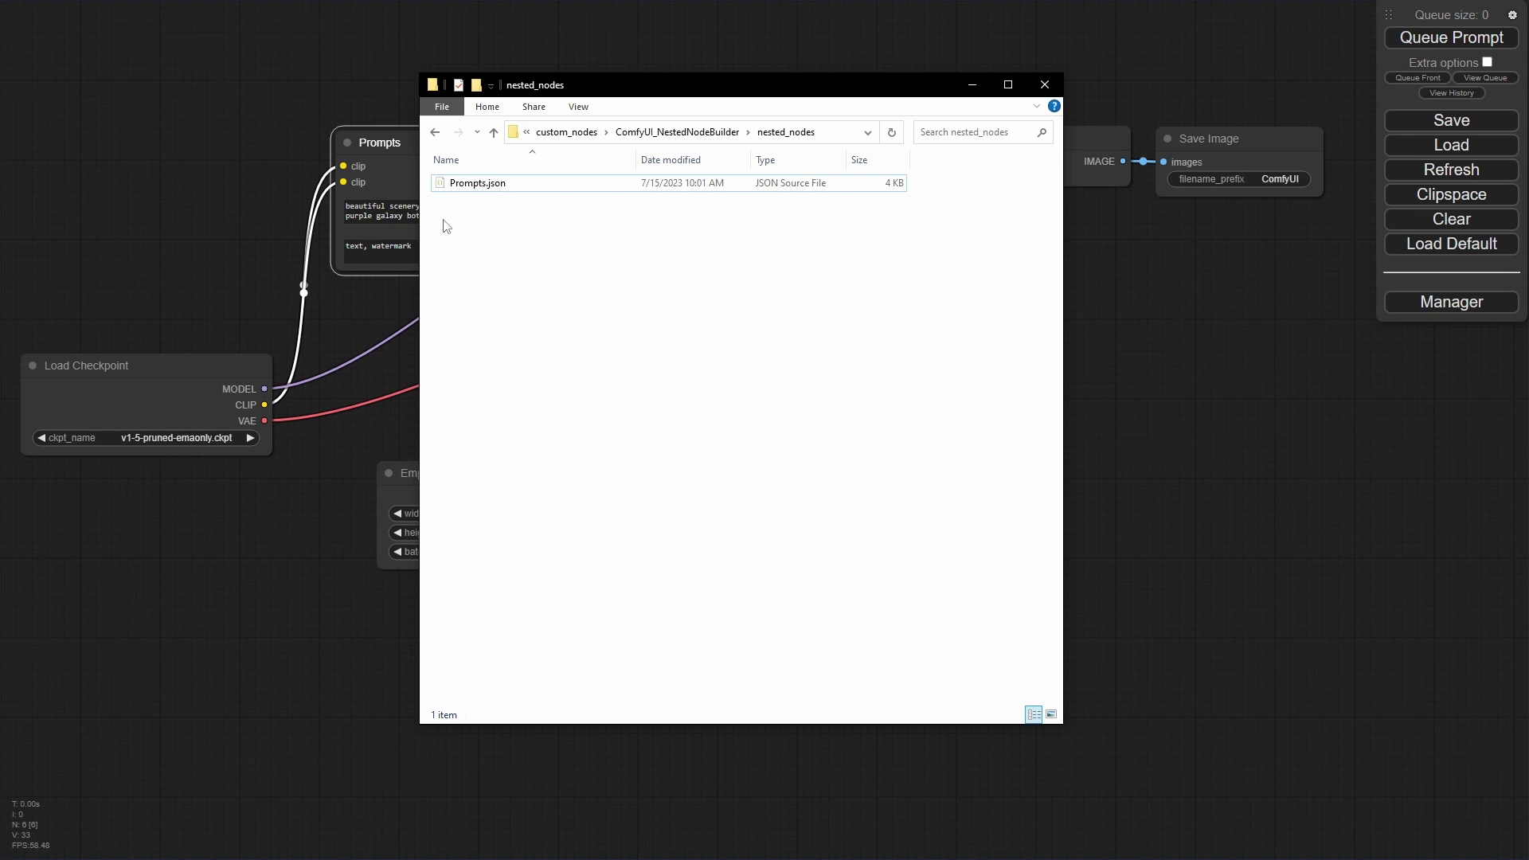
pyautogui.click(973, 84)
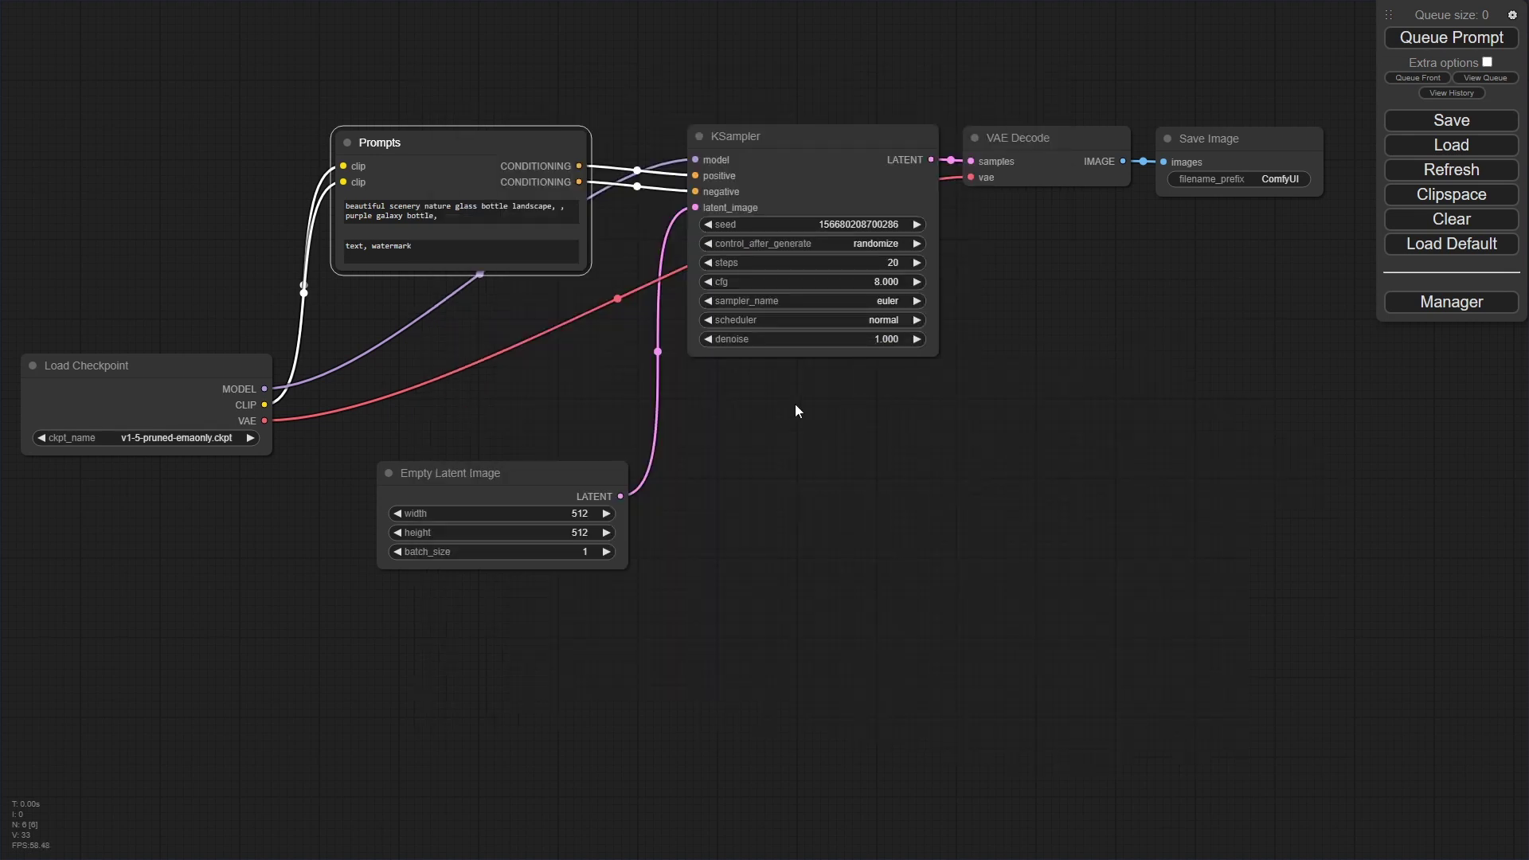
pyautogui.rightClick(796, 406)
pyautogui.click(798, 406)
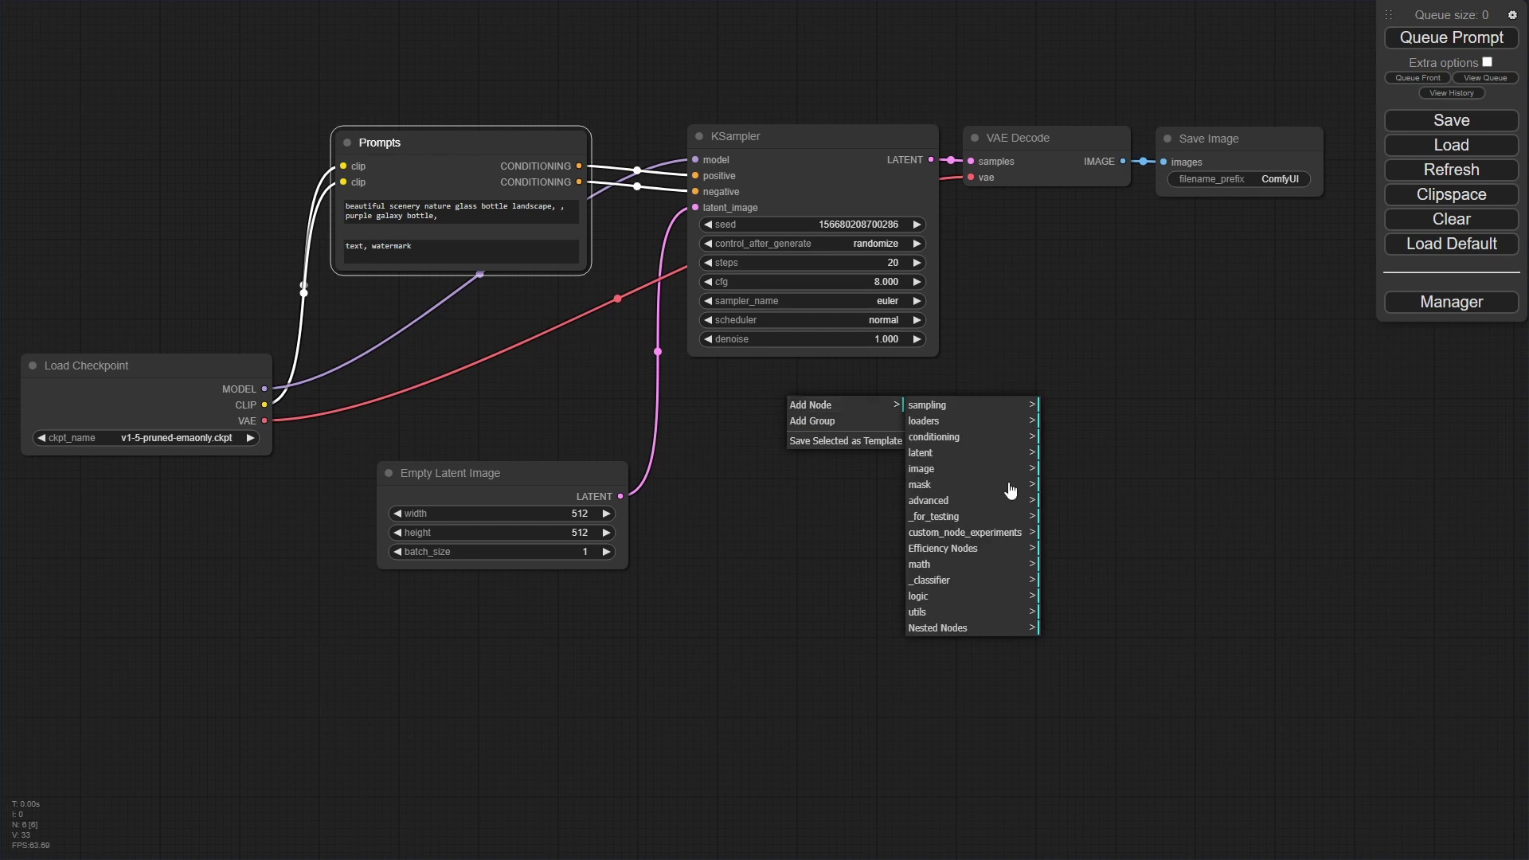
pyautogui.click(984, 629)
pyautogui.click(1092, 404)
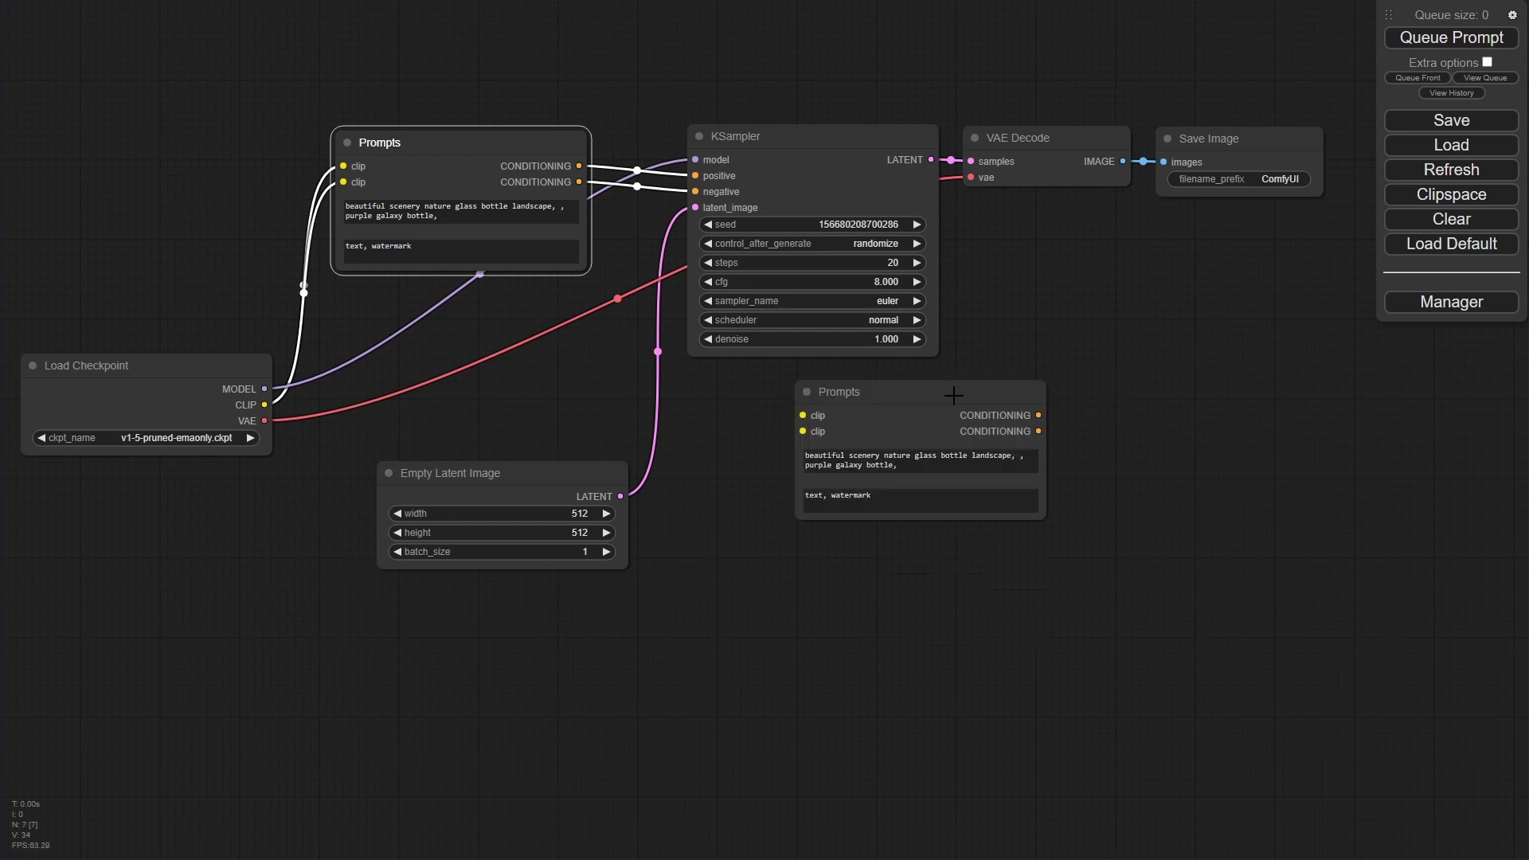
pyautogui.moveTo(953, 395); pyautogui.dragTo(925, 429)
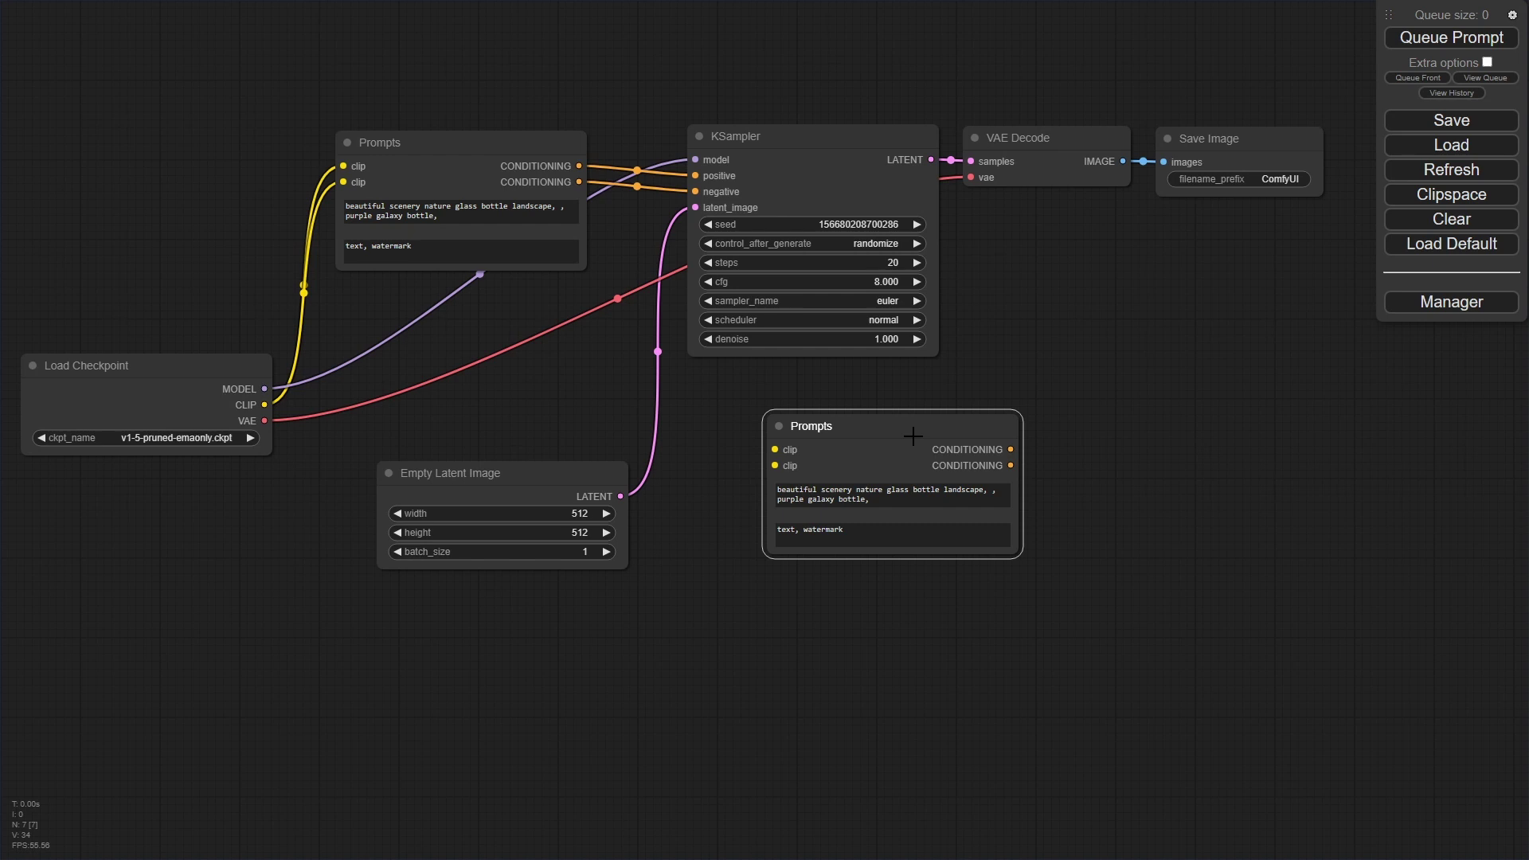
pyautogui.press('Delete')
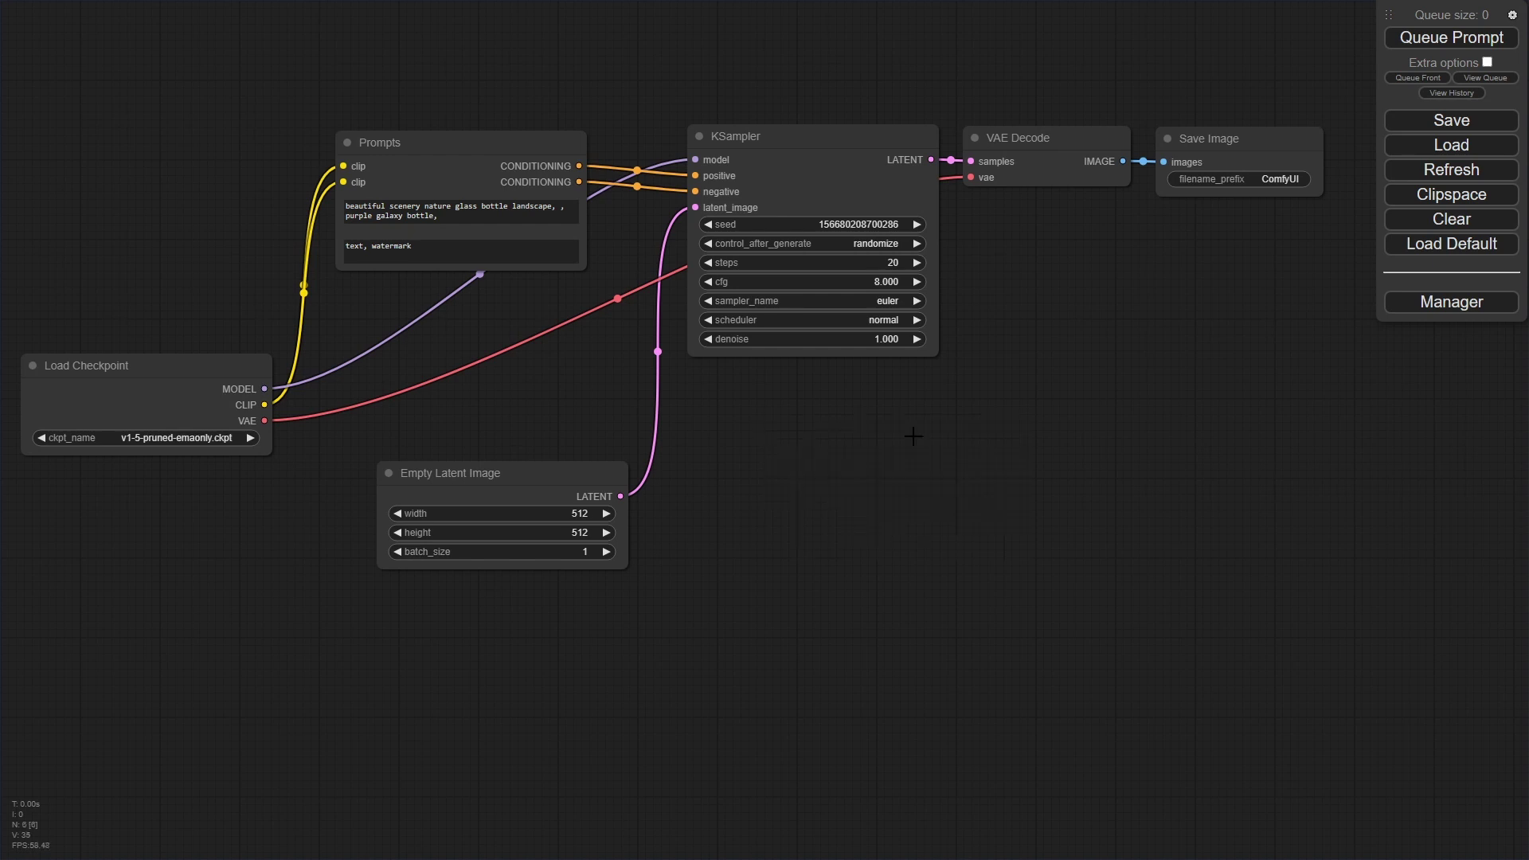
# - Move the Prompts node up-left above Load Checkpoint and pan the graph view down-right
pyautogui.moveTo(451, 142); pyautogui.dragTo(318, 116)
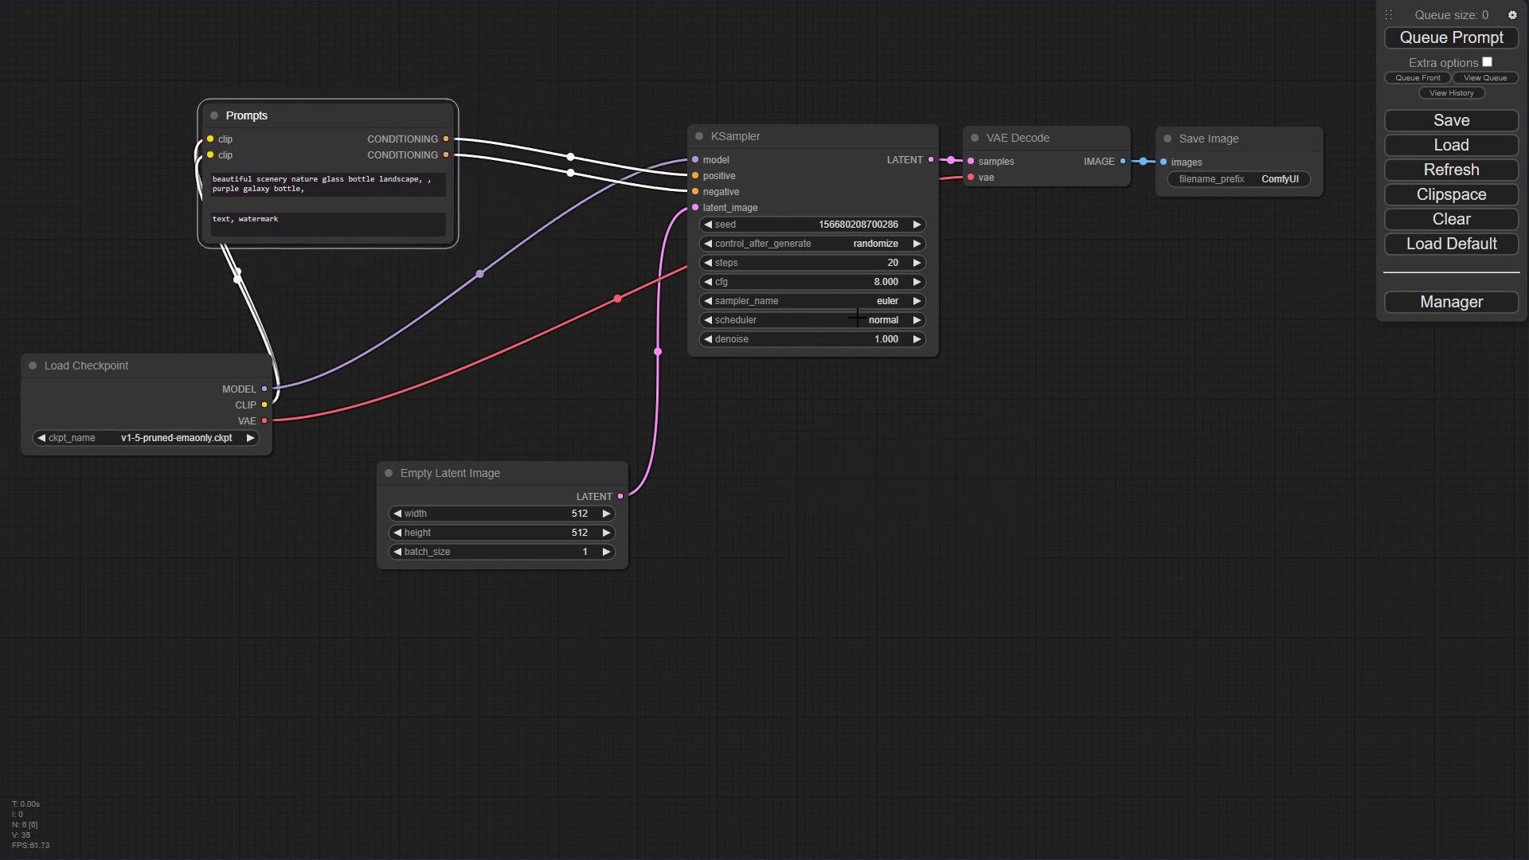
pyautogui.moveTo(752, 448); pyautogui.dragTo(778, 503)
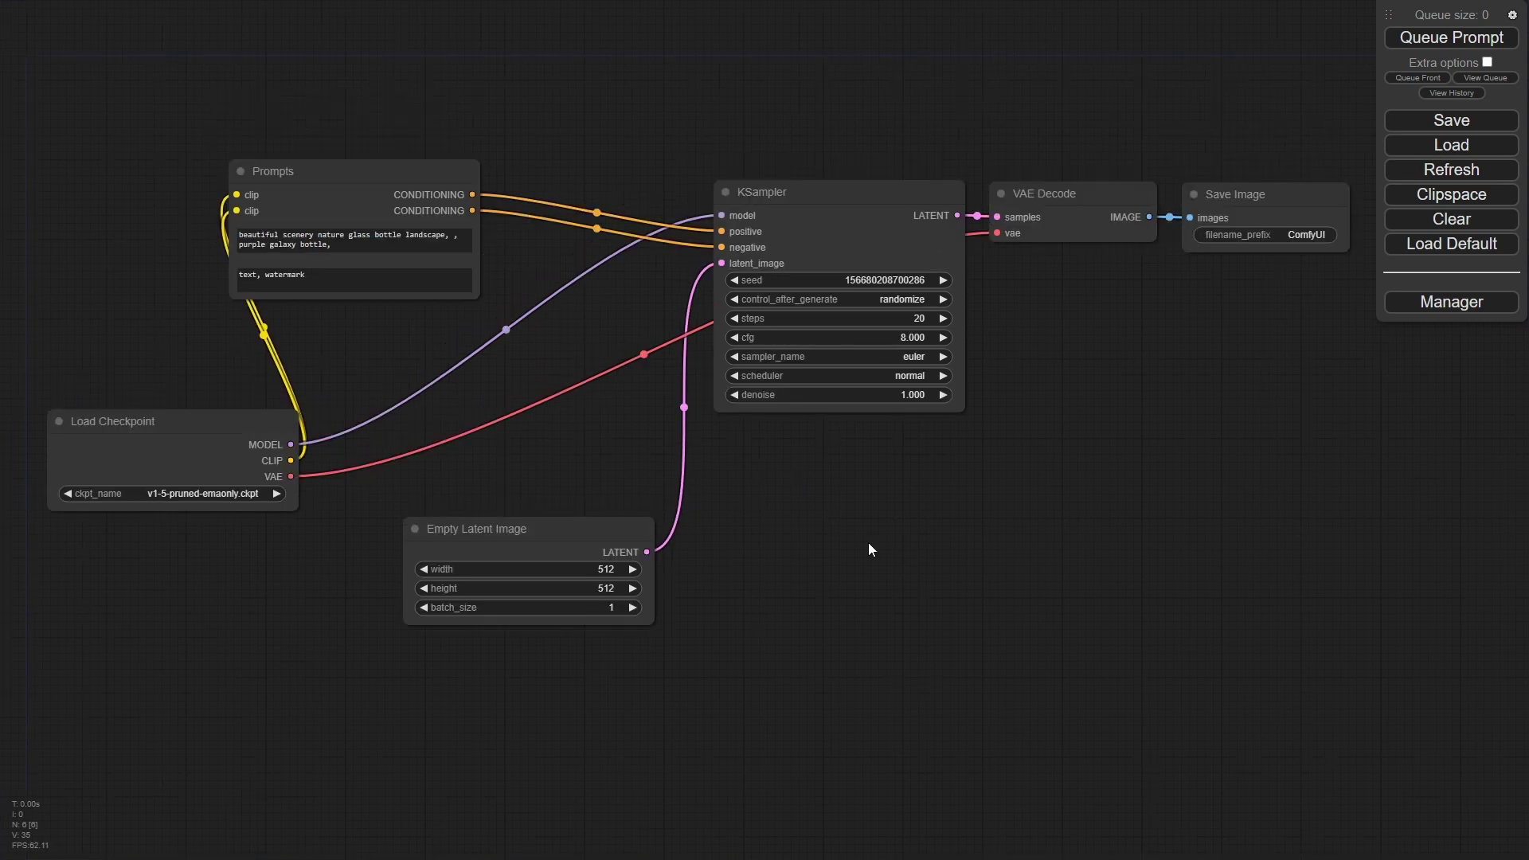